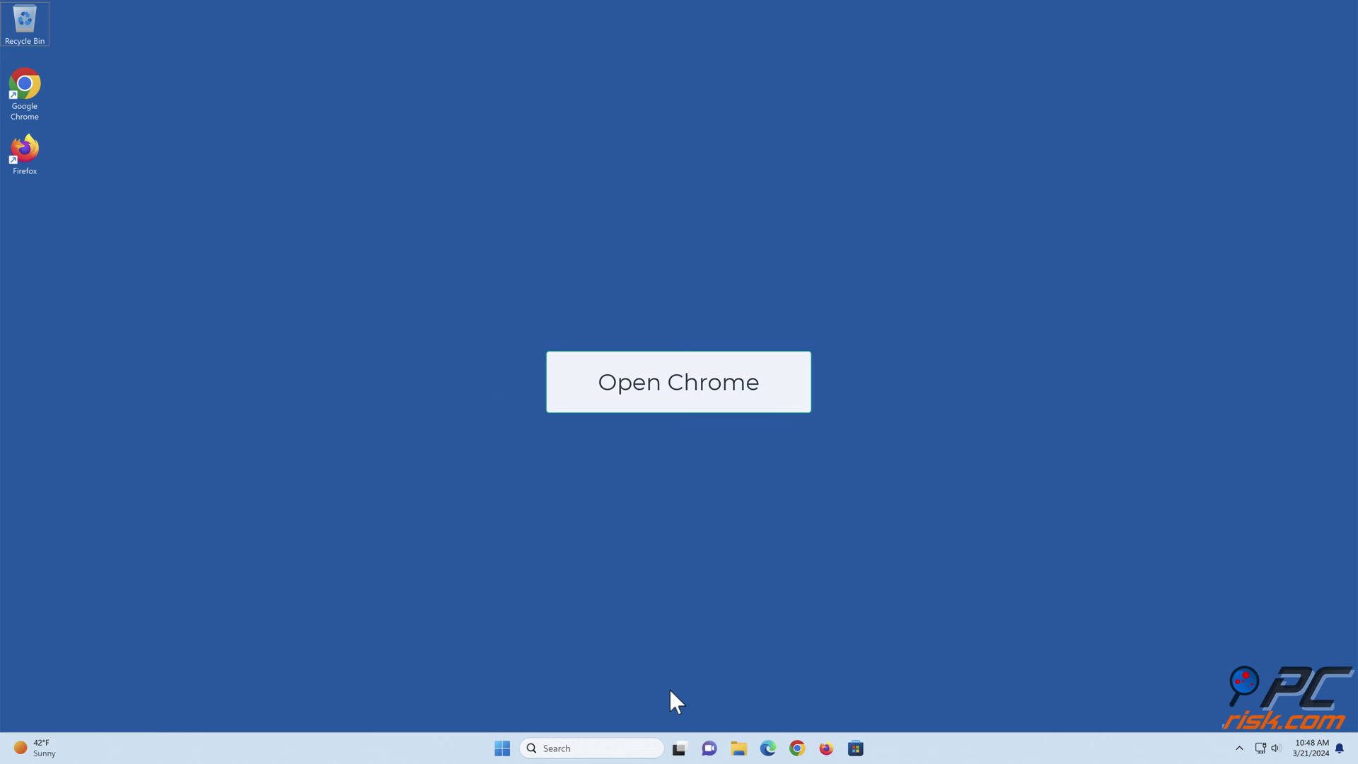
Step: Launch Chrome and open the Manage Extensions page (chrome://extensions)
{"action": "left_click", "coordinate": [797, 748]}
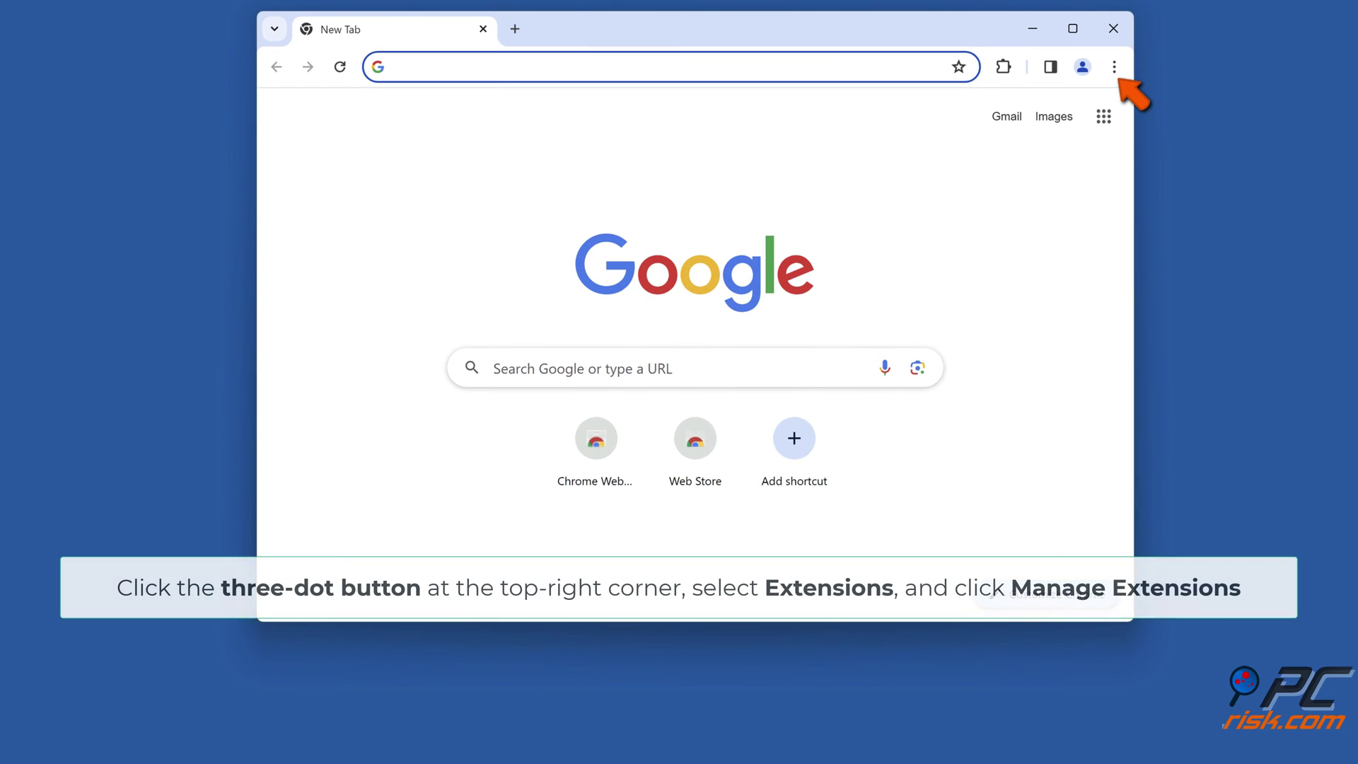
{"action": "left_click", "coordinate": [1114, 68]}
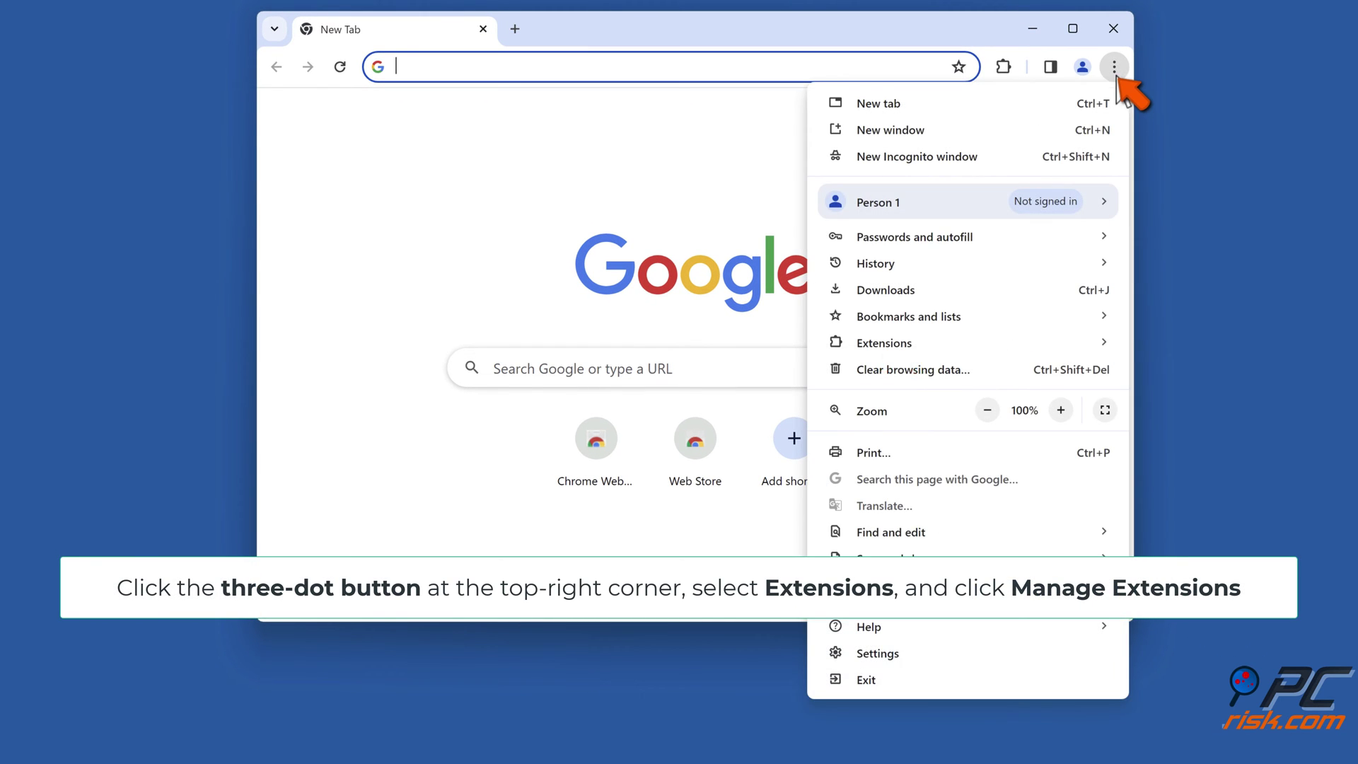
{"action": "mouse_move", "coordinate": [896, 353]}
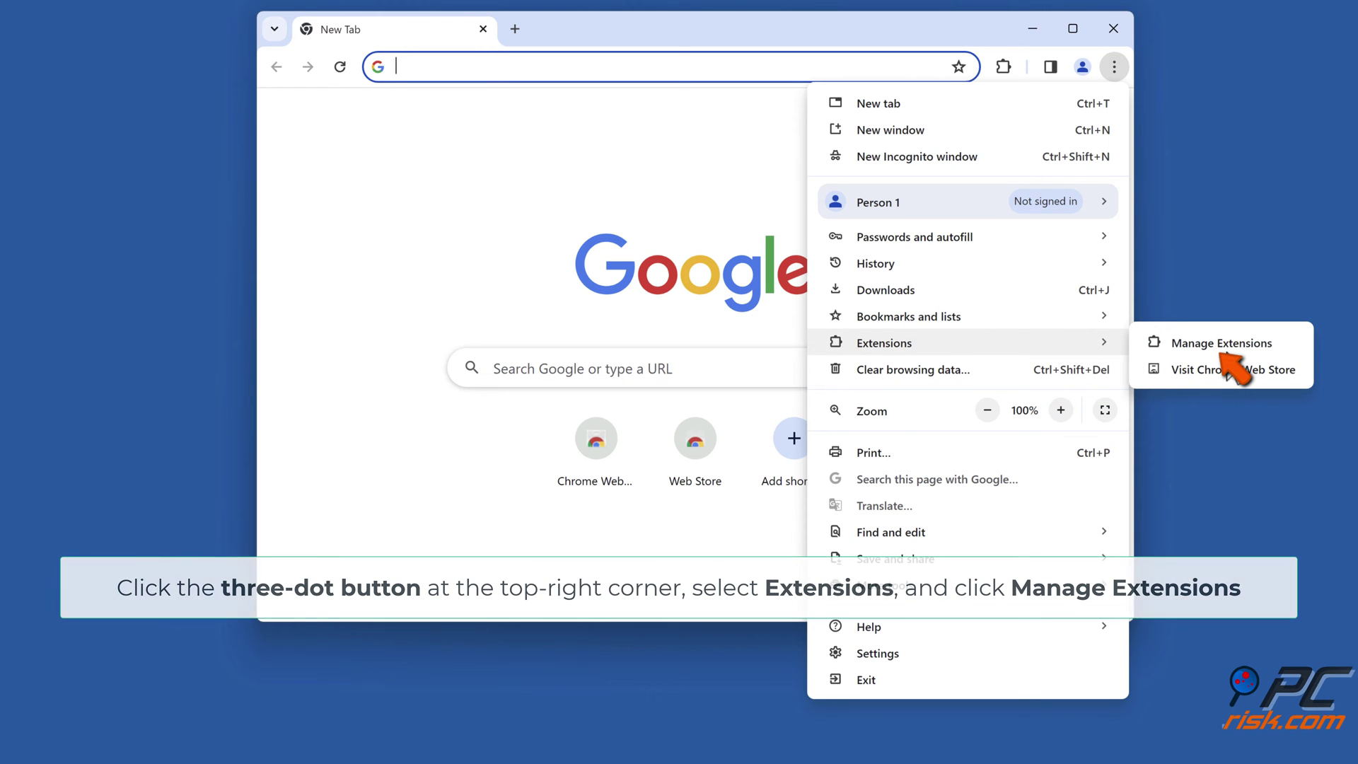
{"action": "left_click", "coordinate": [1227, 346]}
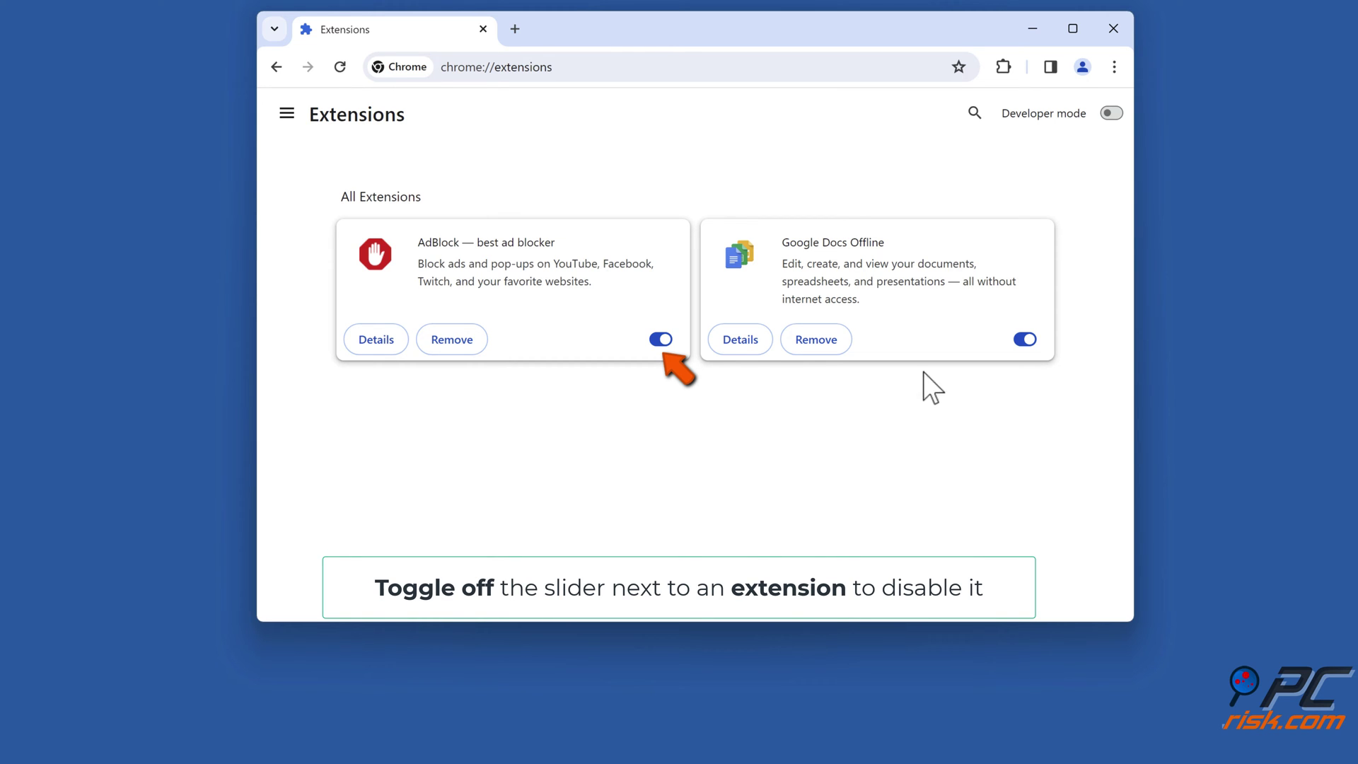
Step: Switch off the AdBlock and Google Docs Offline extension toggles
{"action": "left_click", "coordinate": [661, 340]}
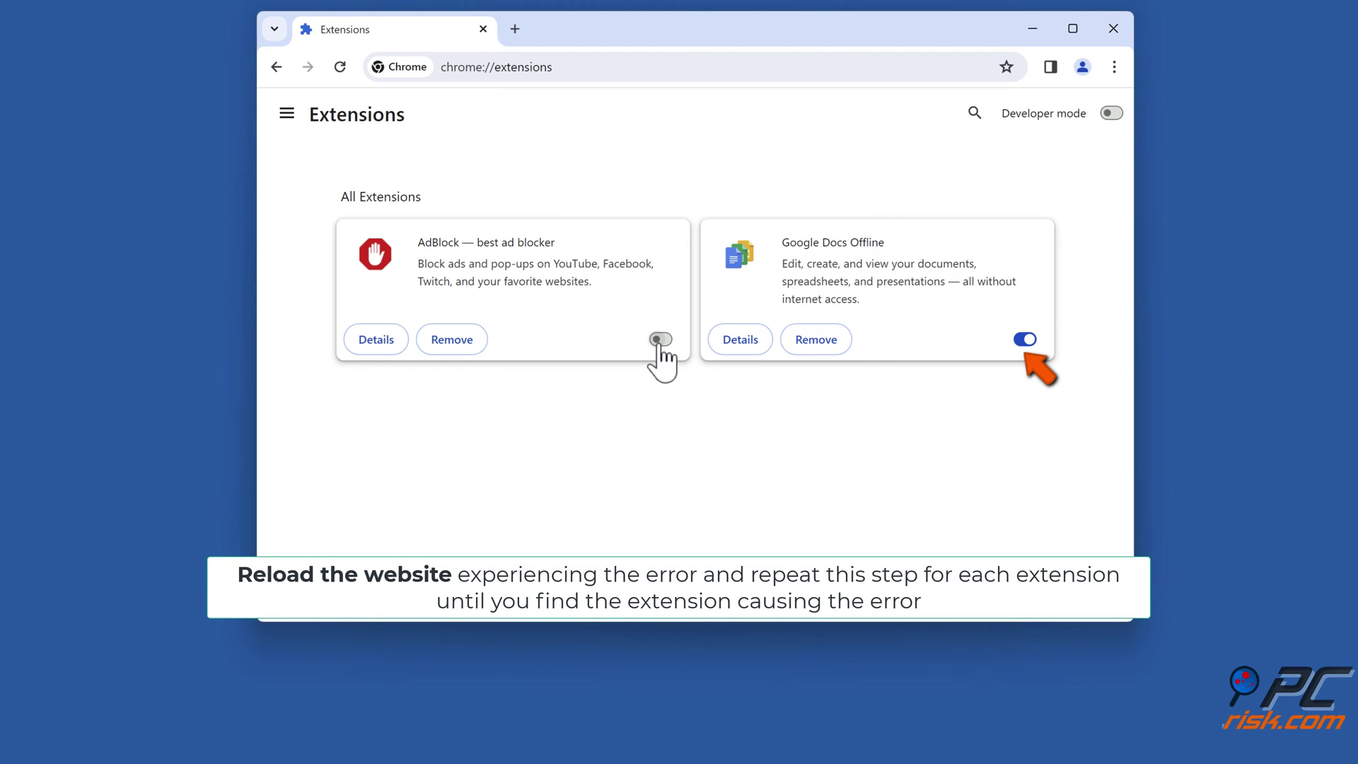
{"action": "left_click", "coordinate": [1025, 341]}
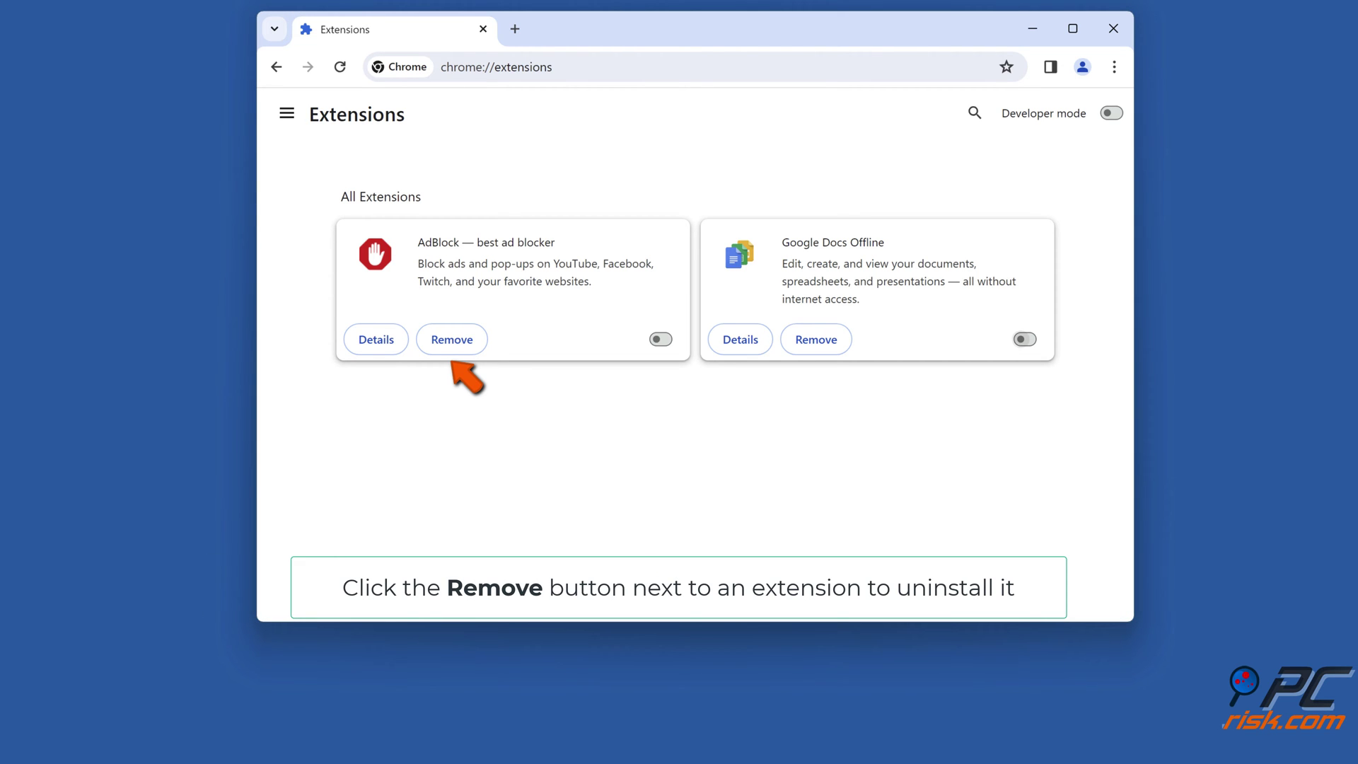
Step: Remove the AdBlock extension, close its 'uninstalled' tab, and close Chrome
{"action": "left_click", "coordinate": [453, 342]}
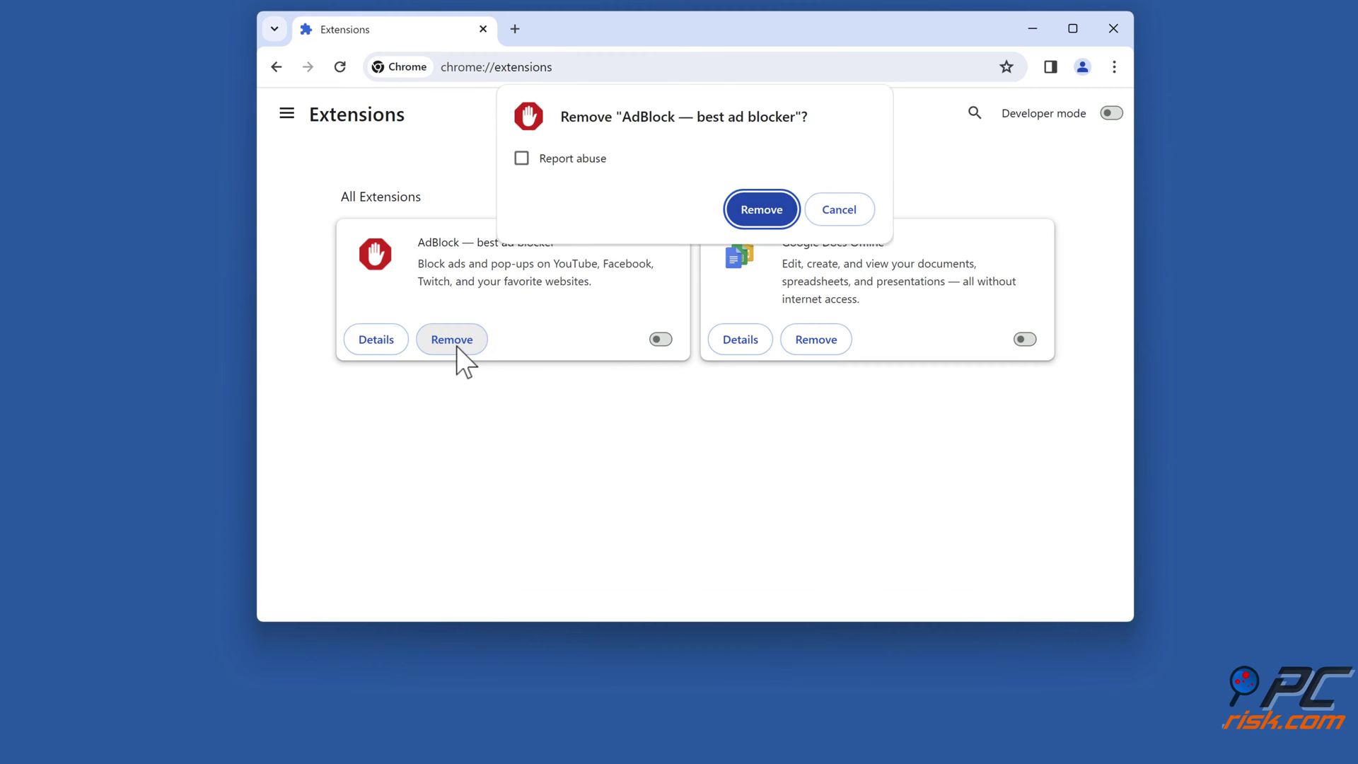
{"action": "left_click", "coordinate": [765, 220]}
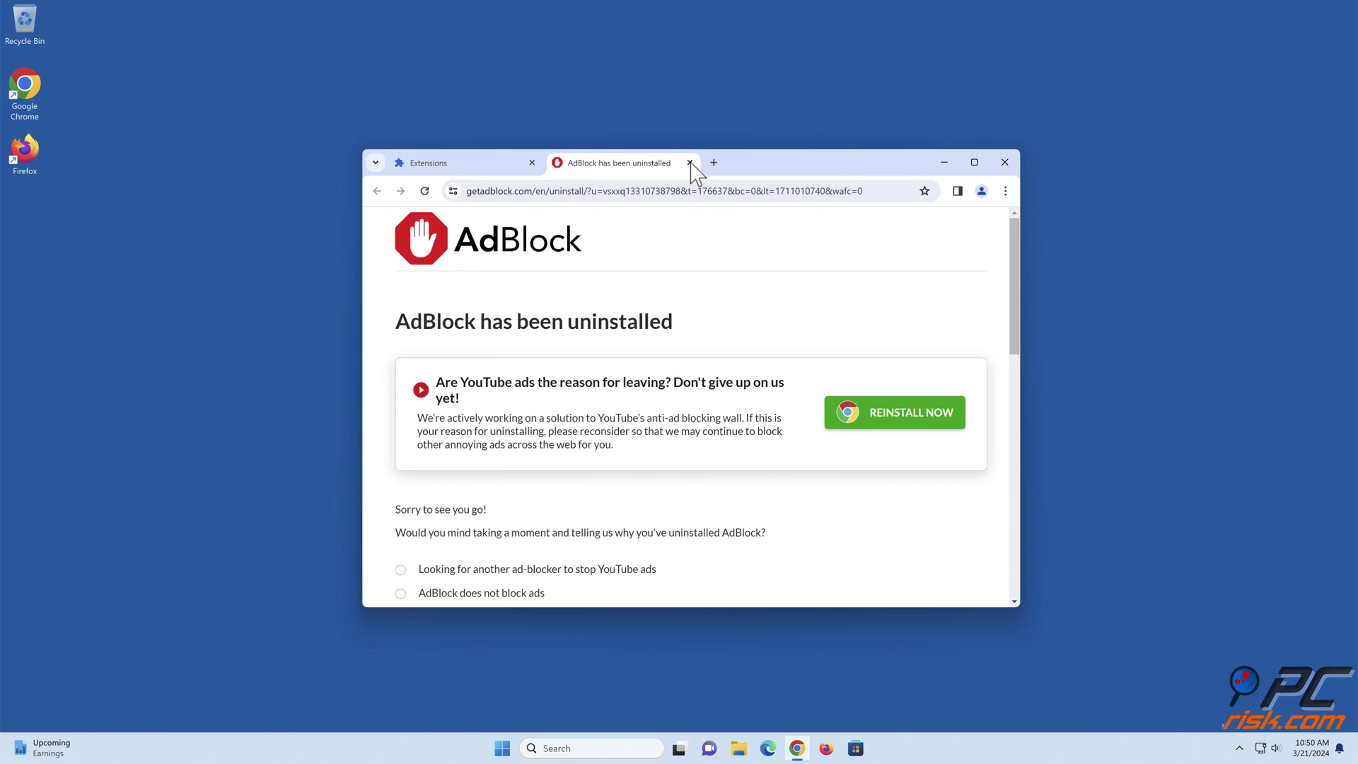
{"action": "left_click", "coordinate": [690, 163]}
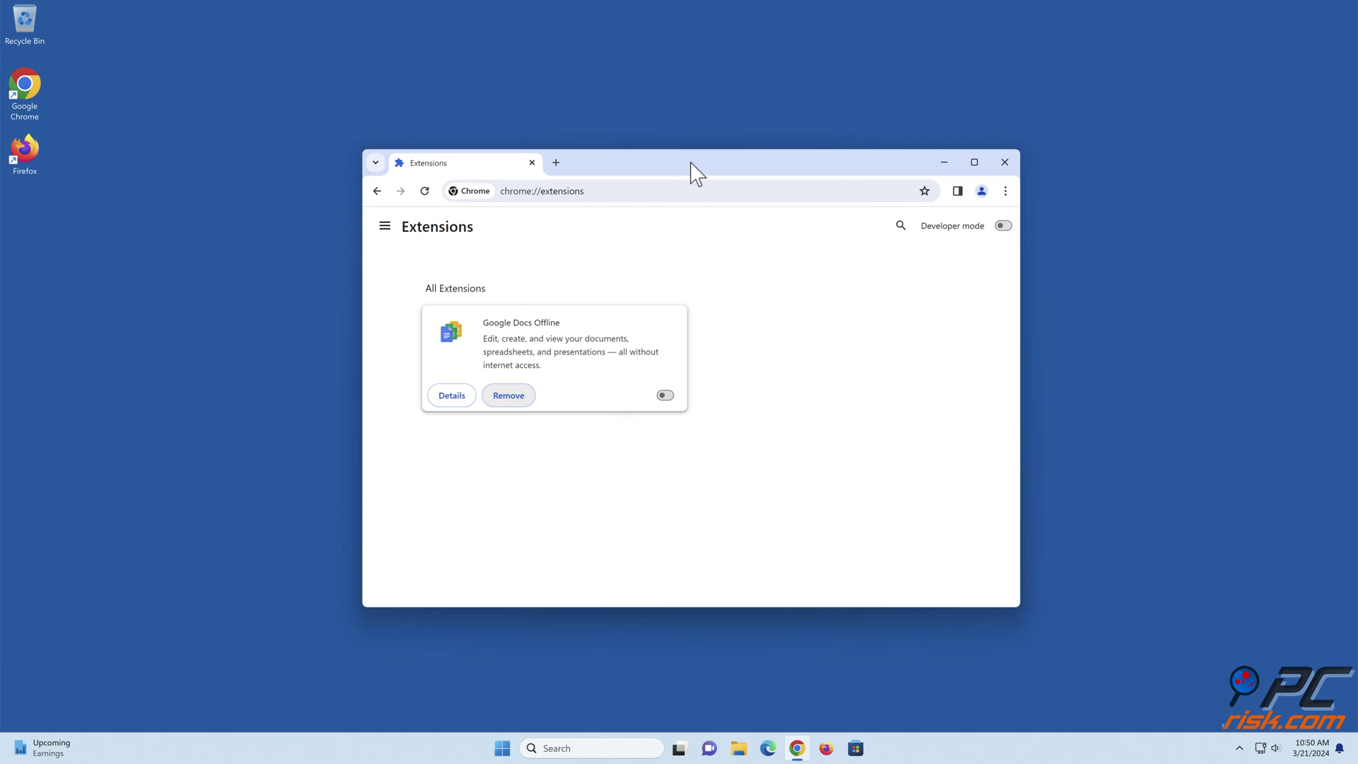
{"action": "left_click", "coordinate": [1004, 162]}
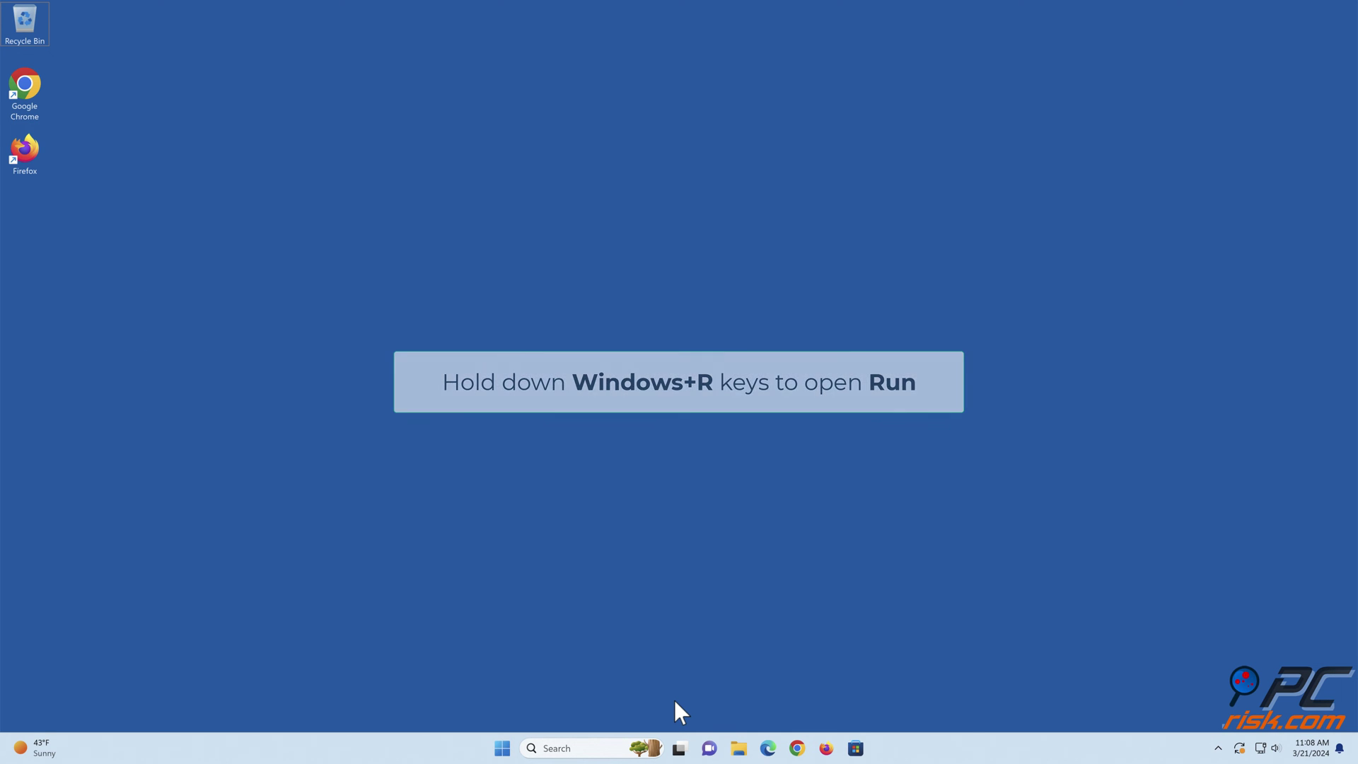
Step: Open %localappdata%\google\chrome\user data\default\extensions from the Run dialog
{"action": "key", "text": "super+r"}
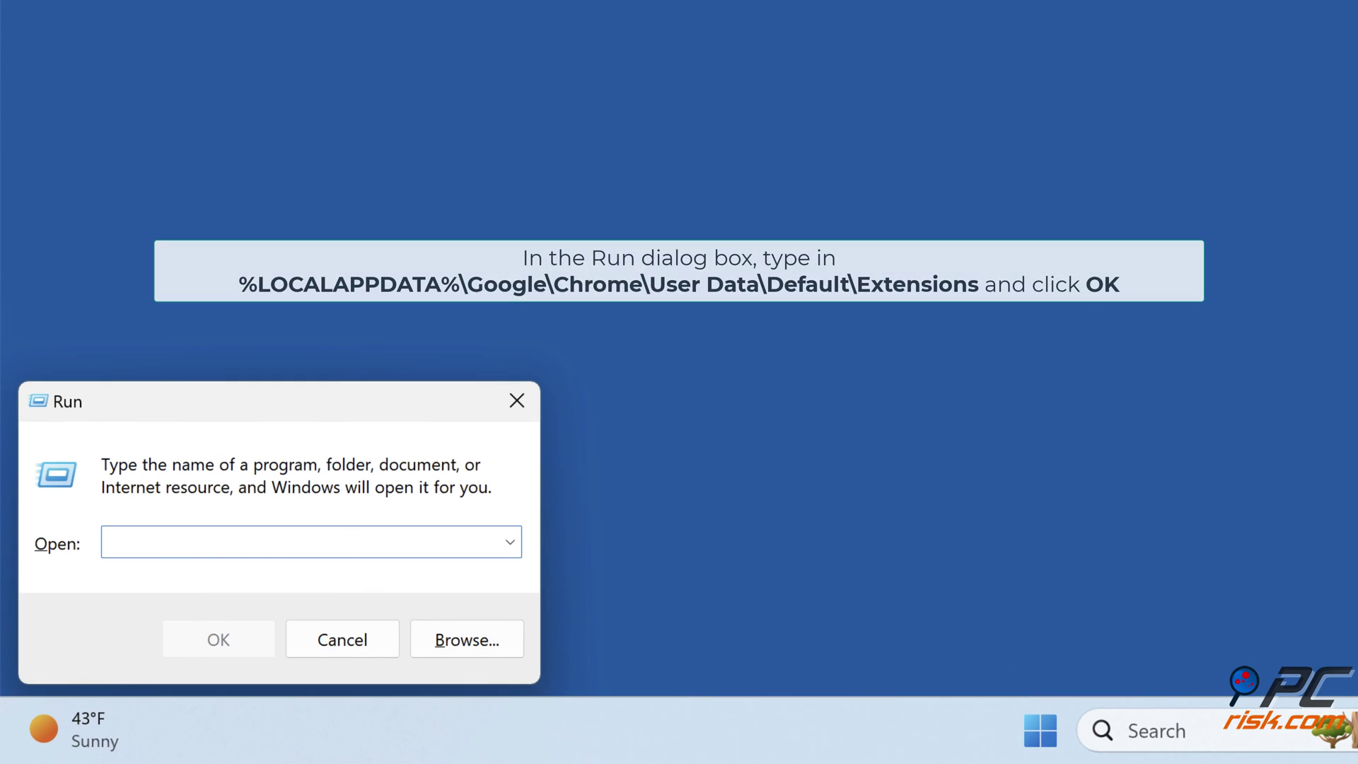
{"action": "type", "text": "%localappdata%\\google\\chro"}
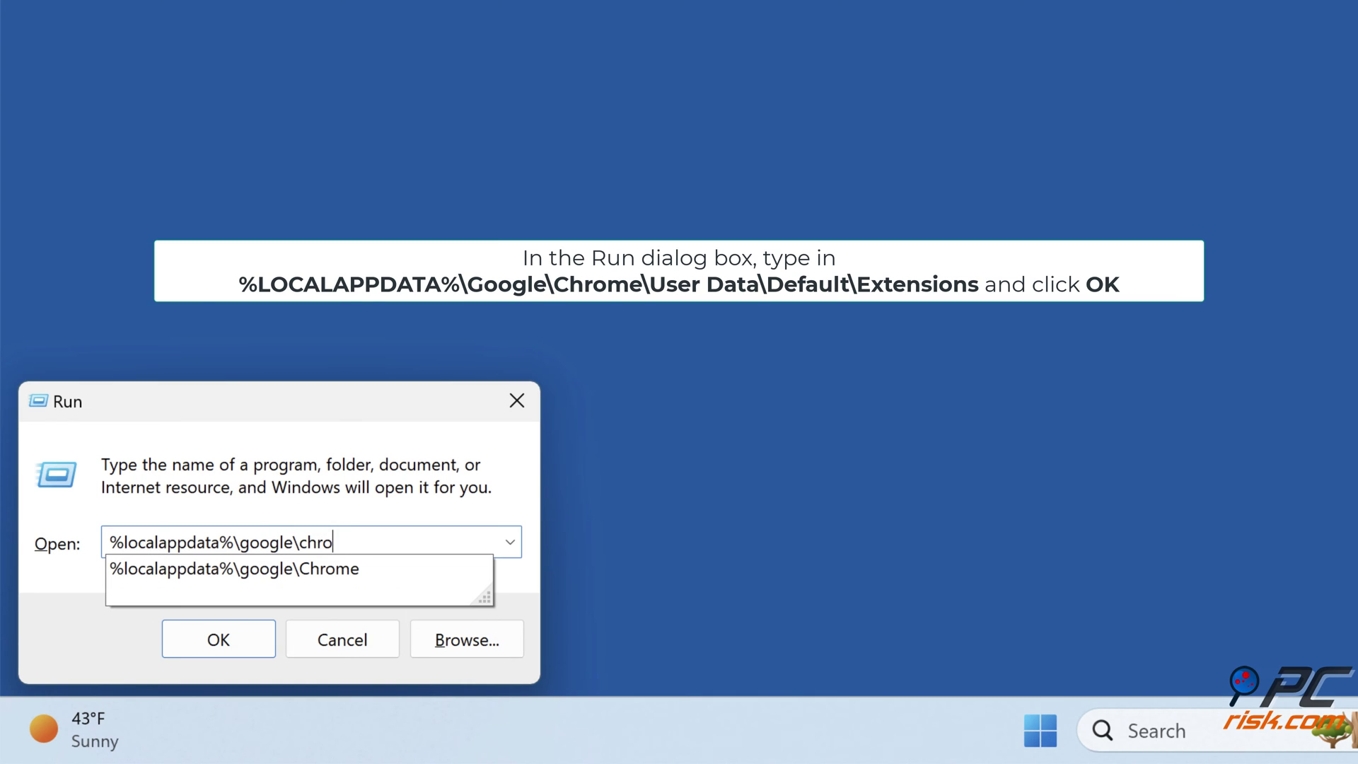
{"action": "type", "text": "me\\user data\\default\\e"}
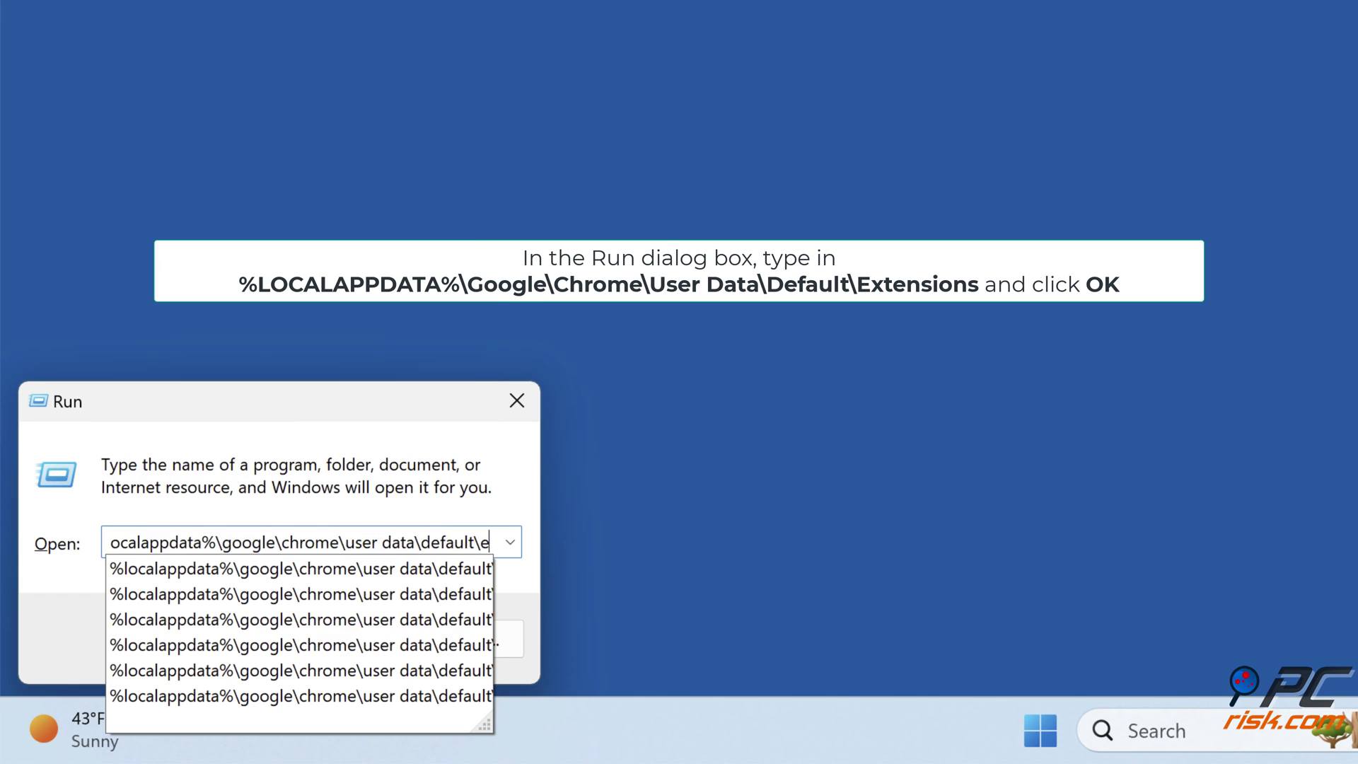
{"action": "type", "text": "xtensions"}
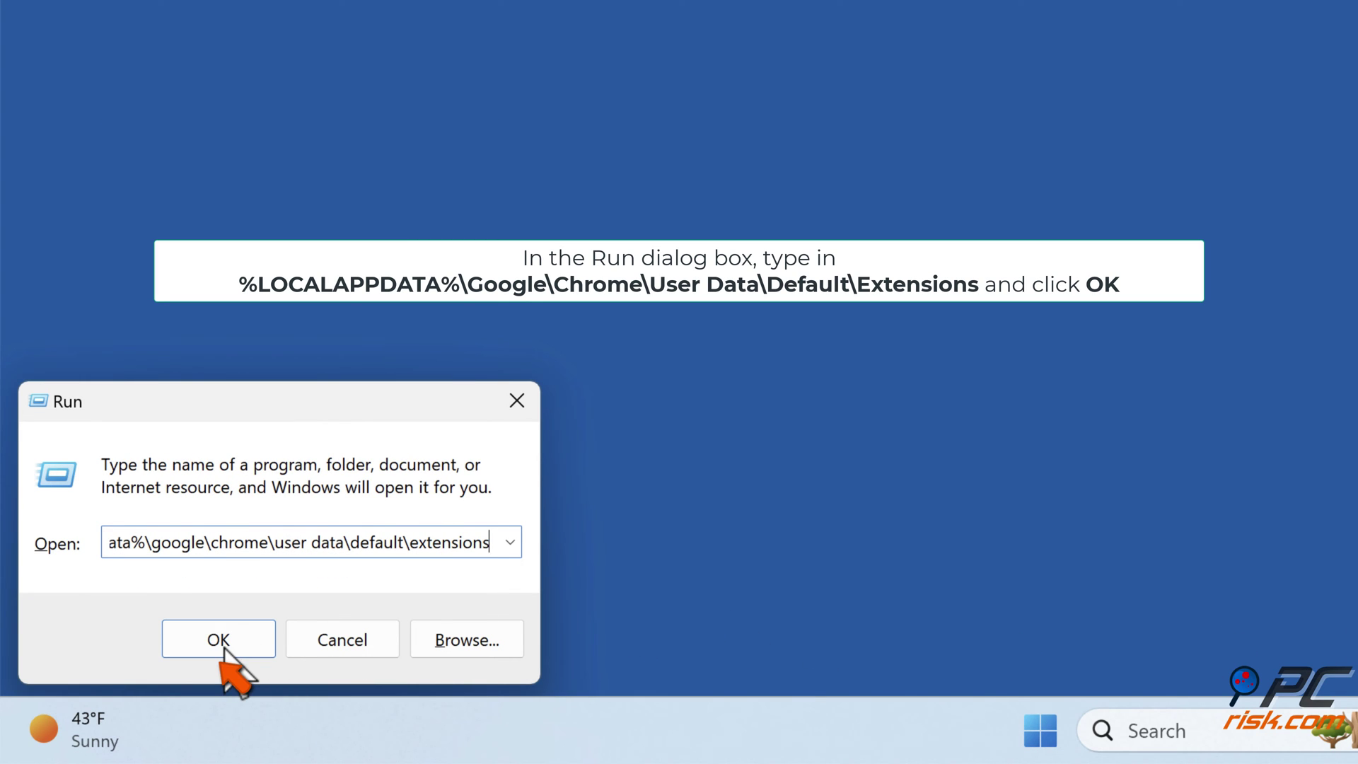
{"action": "left_click", "coordinate": [223, 643]}
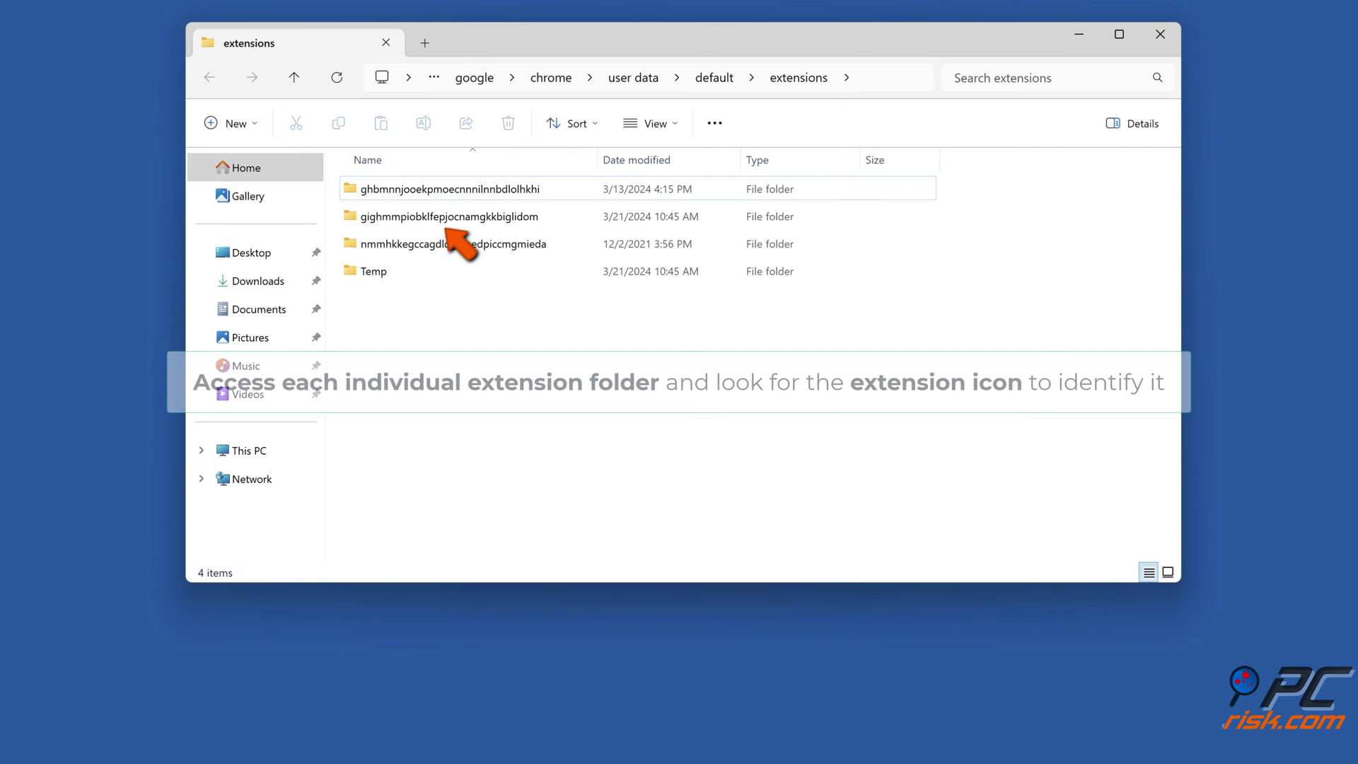
Step: Open the extension folder modified 3/21/2024 and its 5.21.0_0 version folder
{"action": "double_click", "coordinate": [450, 221]}
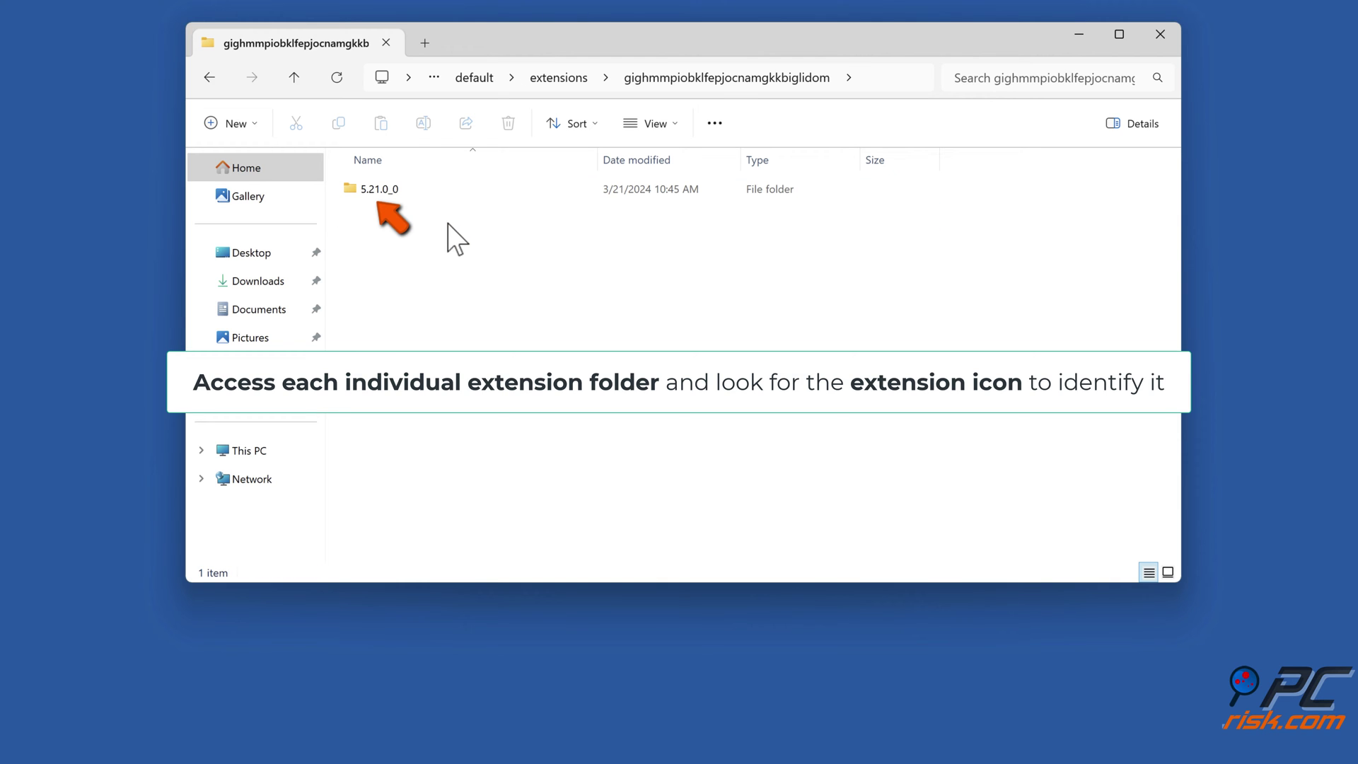
{"action": "double_click", "coordinate": [379, 191]}
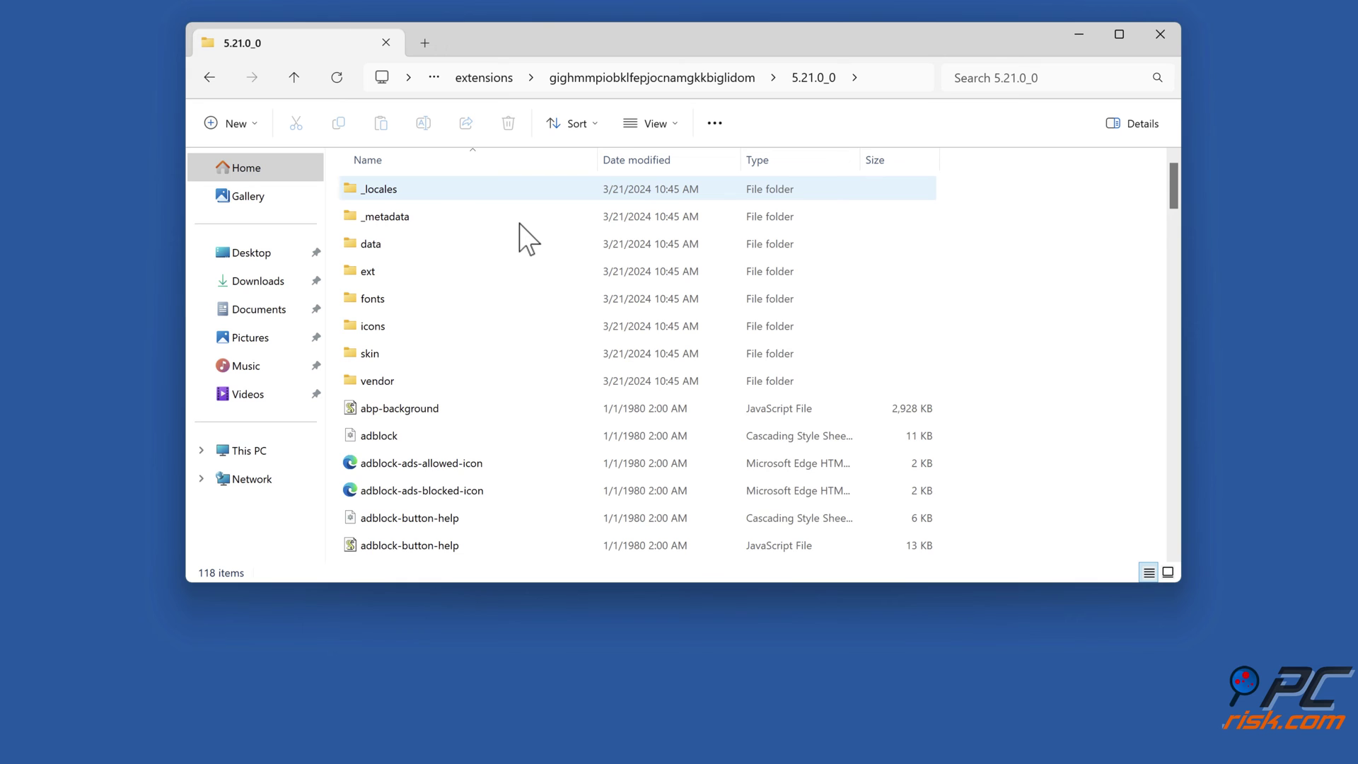
{"action": "scroll", "coordinate": [519, 224], "scroll_direction": "down", "scroll_amount": 20}
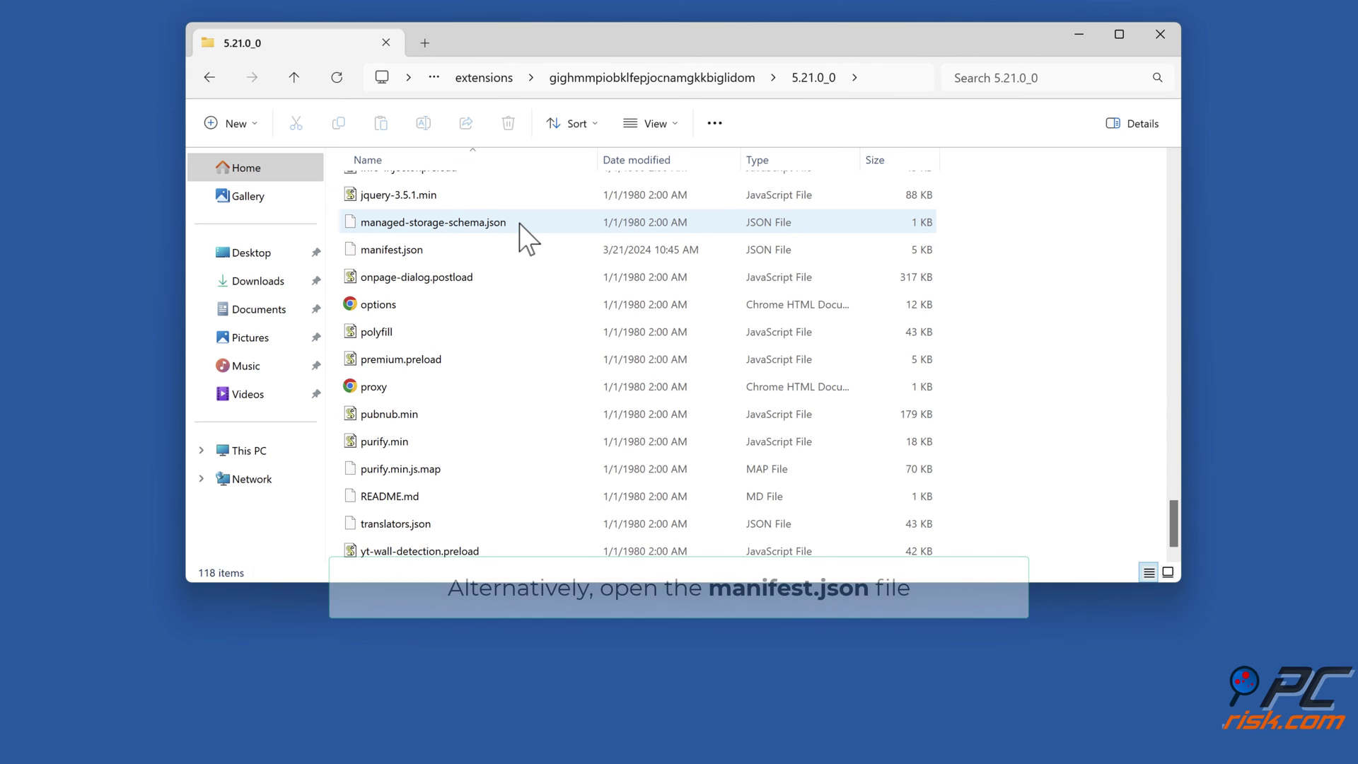
Step: View manifest.json in Notepad just once to confirm it's AdBlock, then close Notepad
{"action": "right_click", "coordinate": [394, 256]}
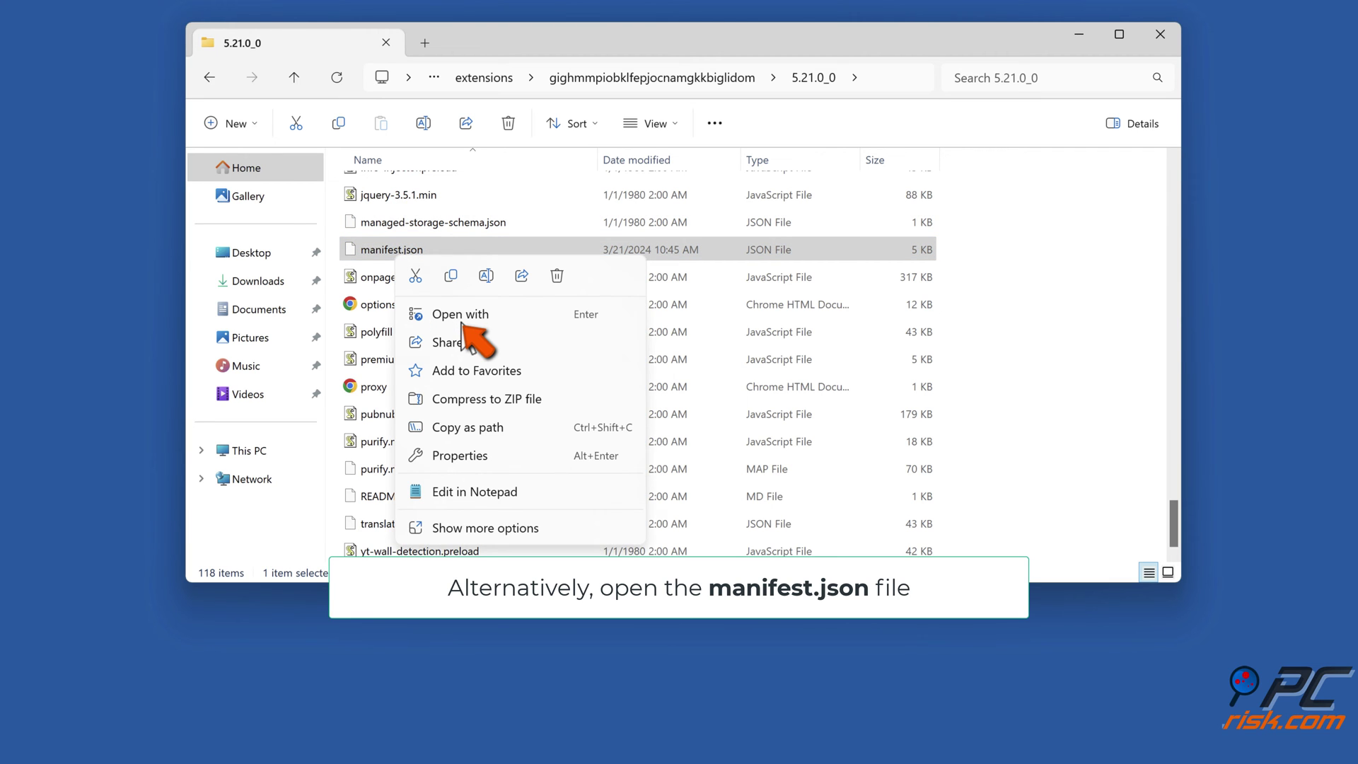
{"action": "left_click", "coordinate": [461, 319]}
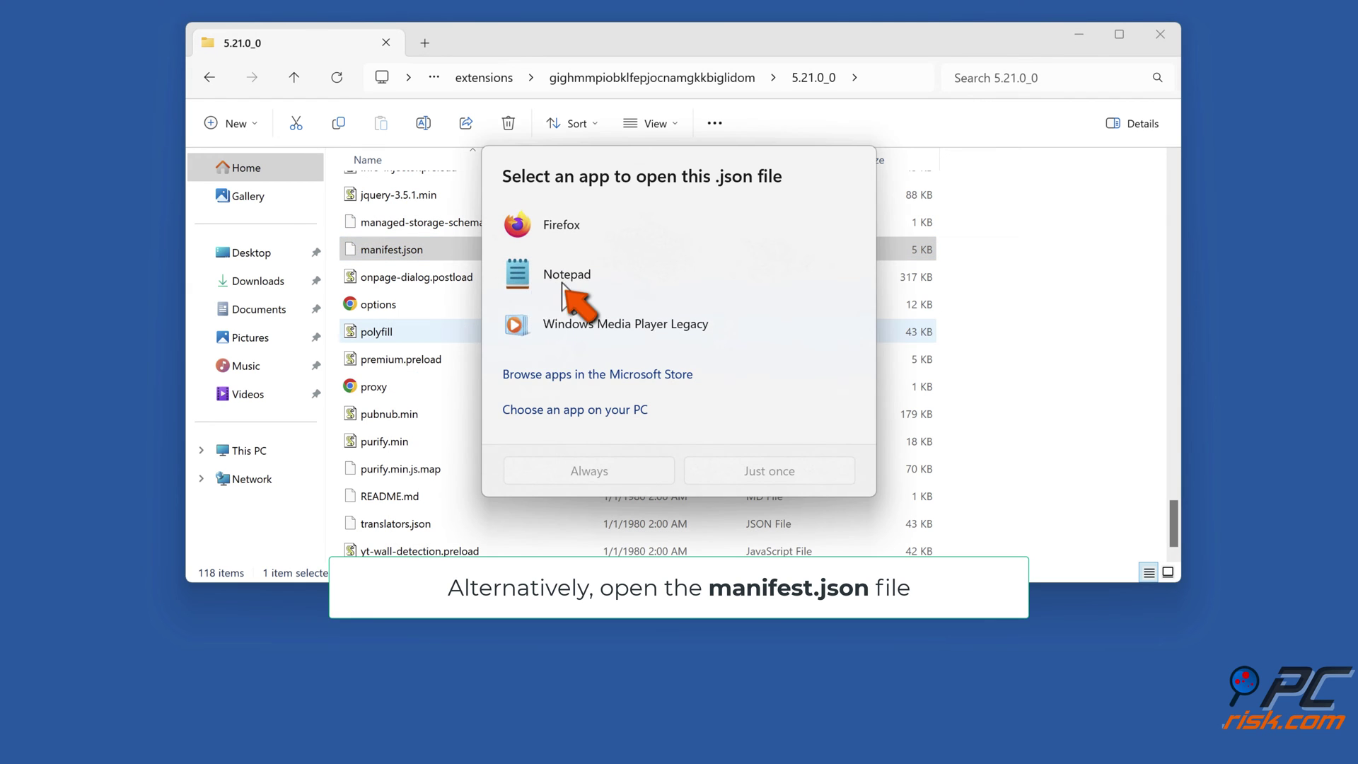
{"action": "left_click", "coordinate": [566, 282]}
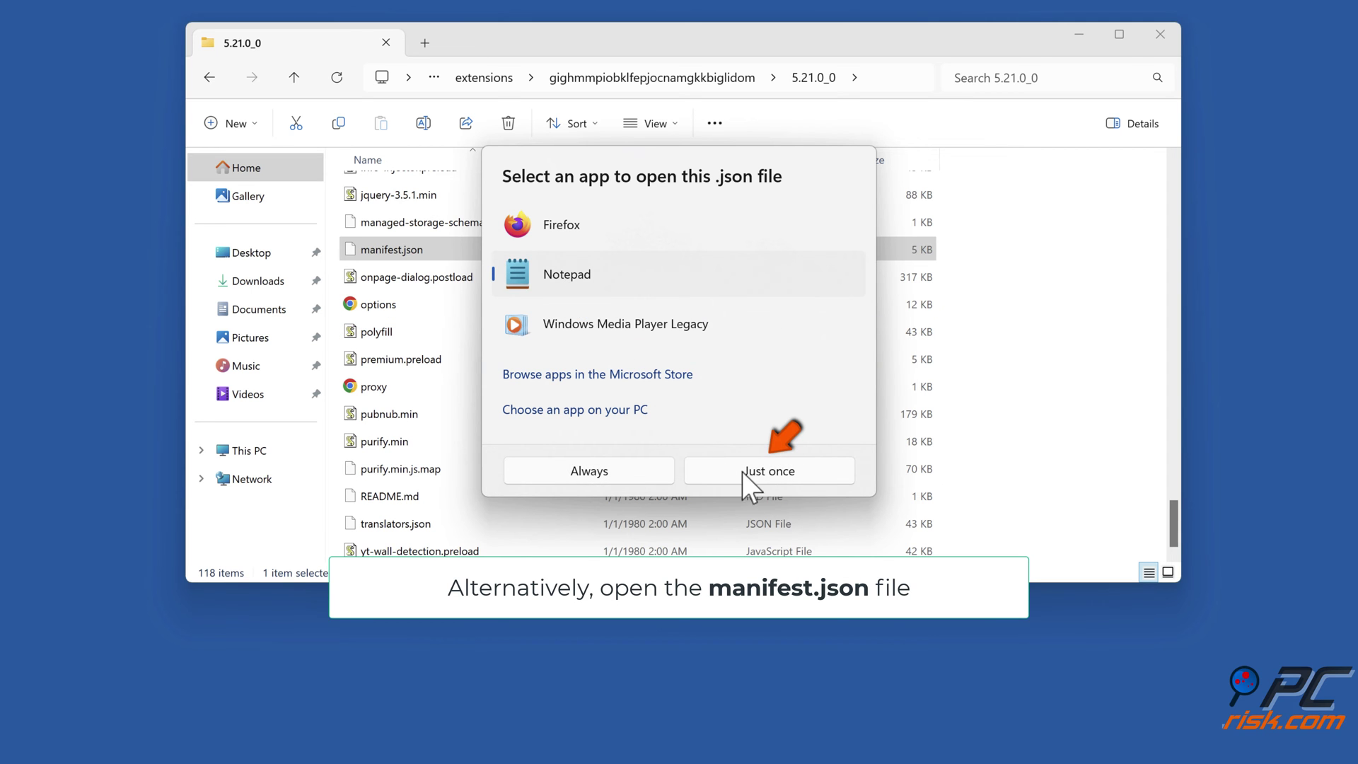
{"action": "left_click", "coordinate": [771, 479]}
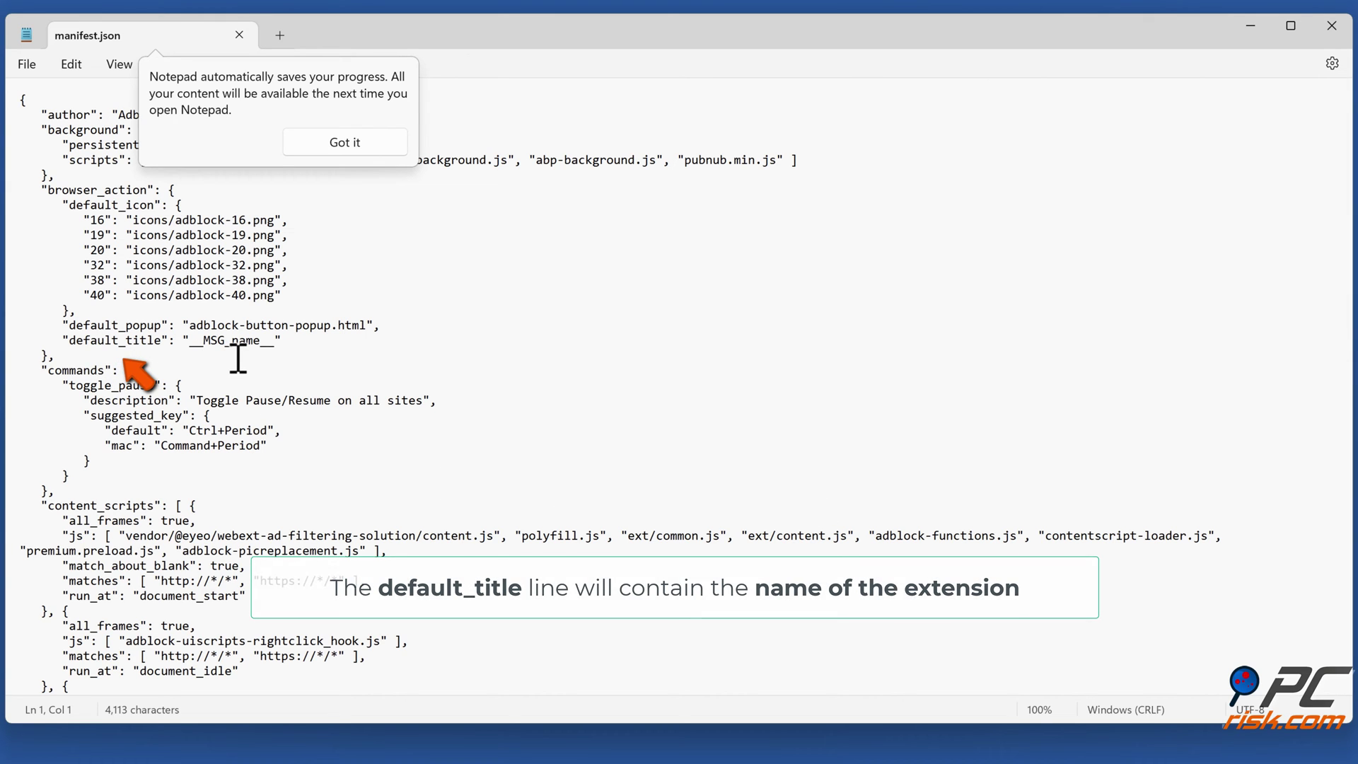
{"action": "left_click", "coordinate": [1330, 27]}
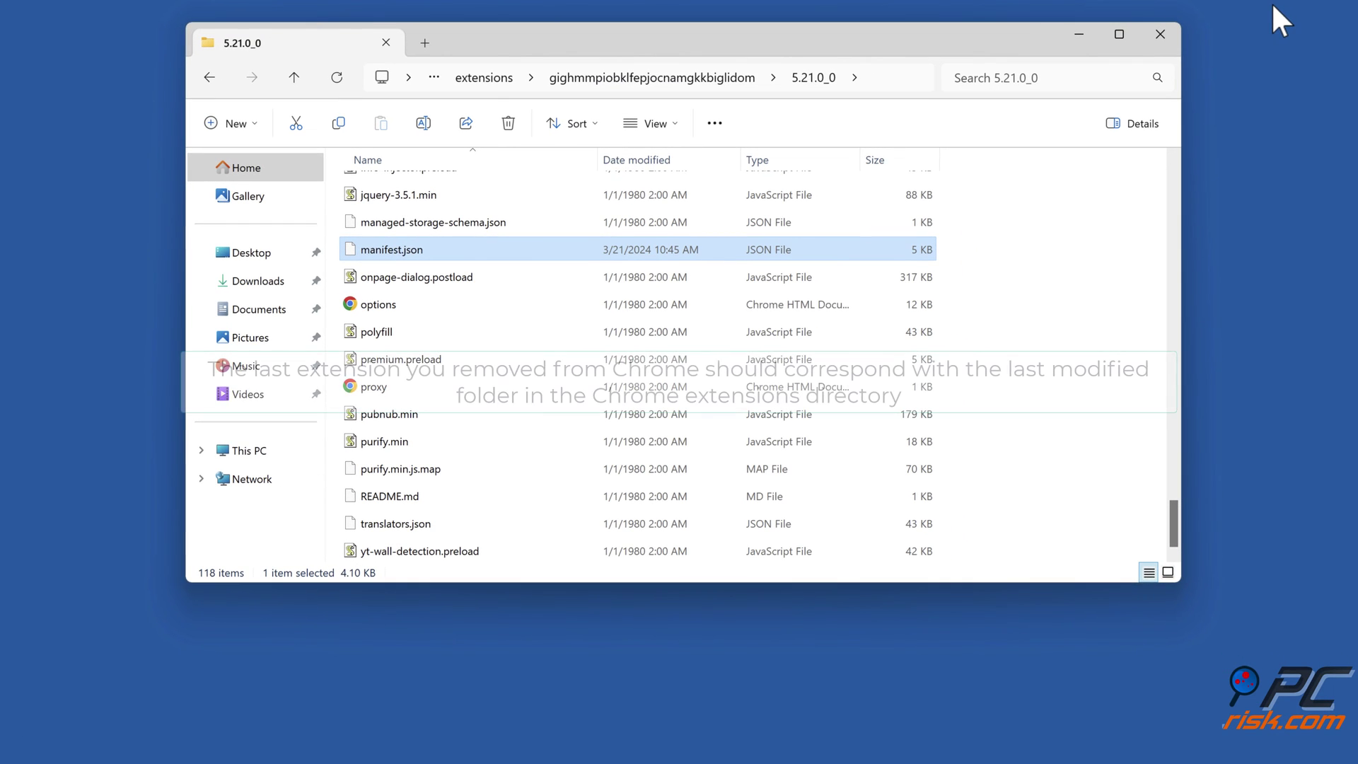
Step: Return to the Extensions folder, delete AdBlock's leftover folder, and close File Explorer
{"action": "left_click", "coordinate": [211, 80]}
{"action": "left_click", "coordinate": [211, 79]}
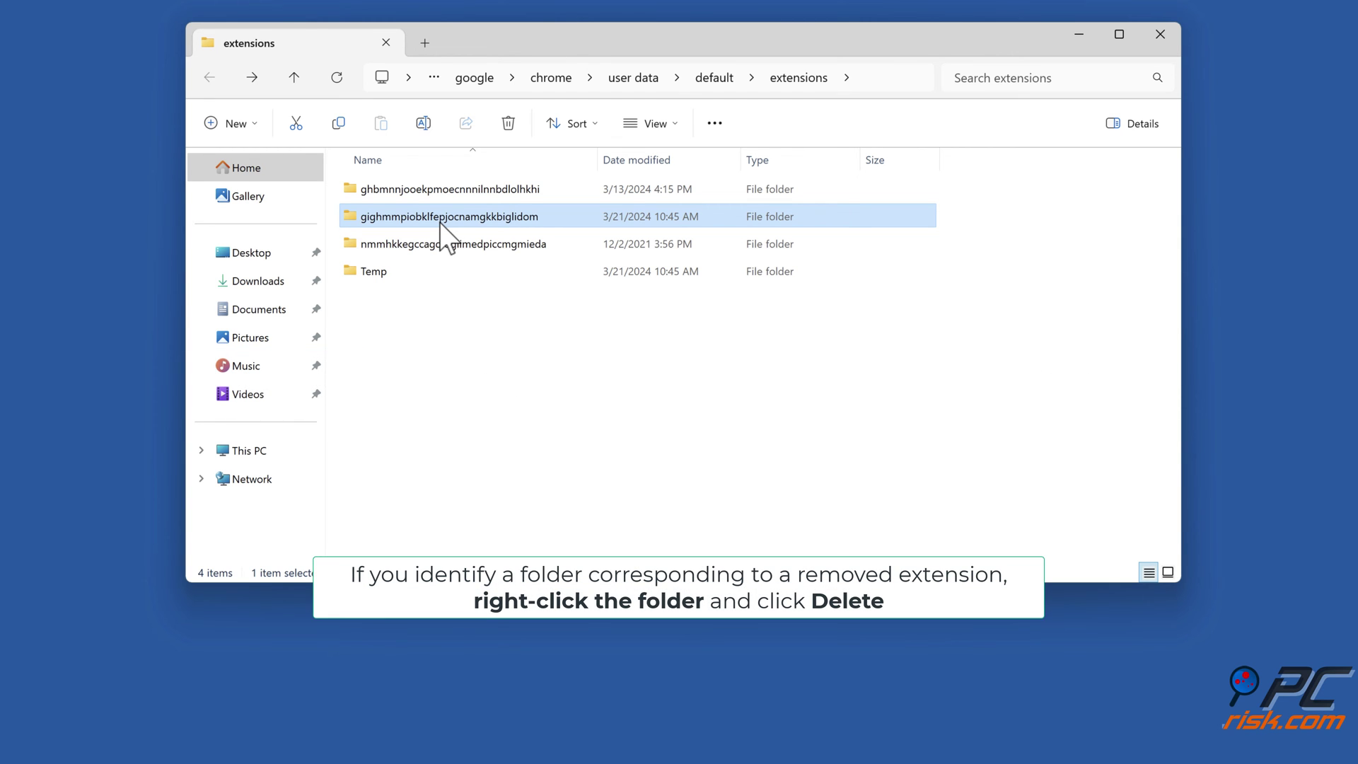
{"action": "right_click", "coordinate": [441, 223]}
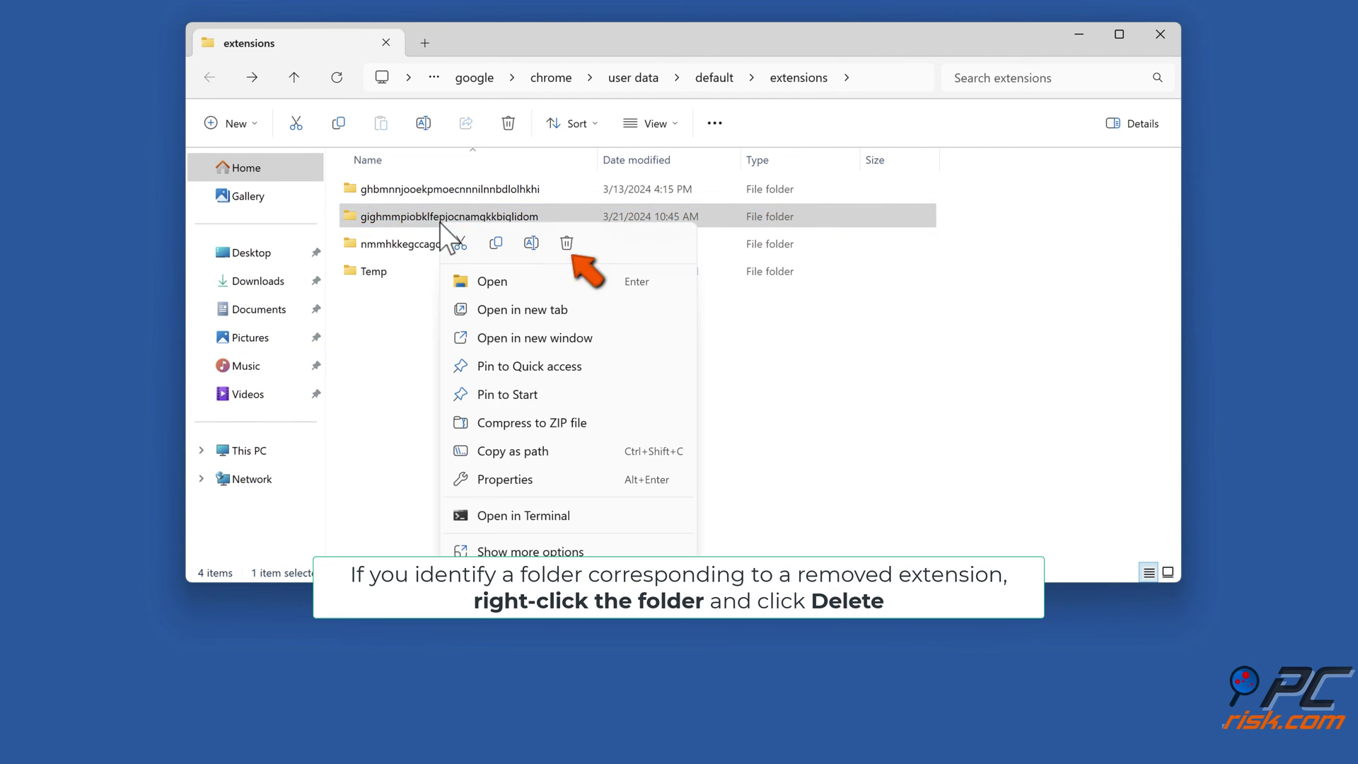
{"action": "left_click", "coordinate": [566, 252]}
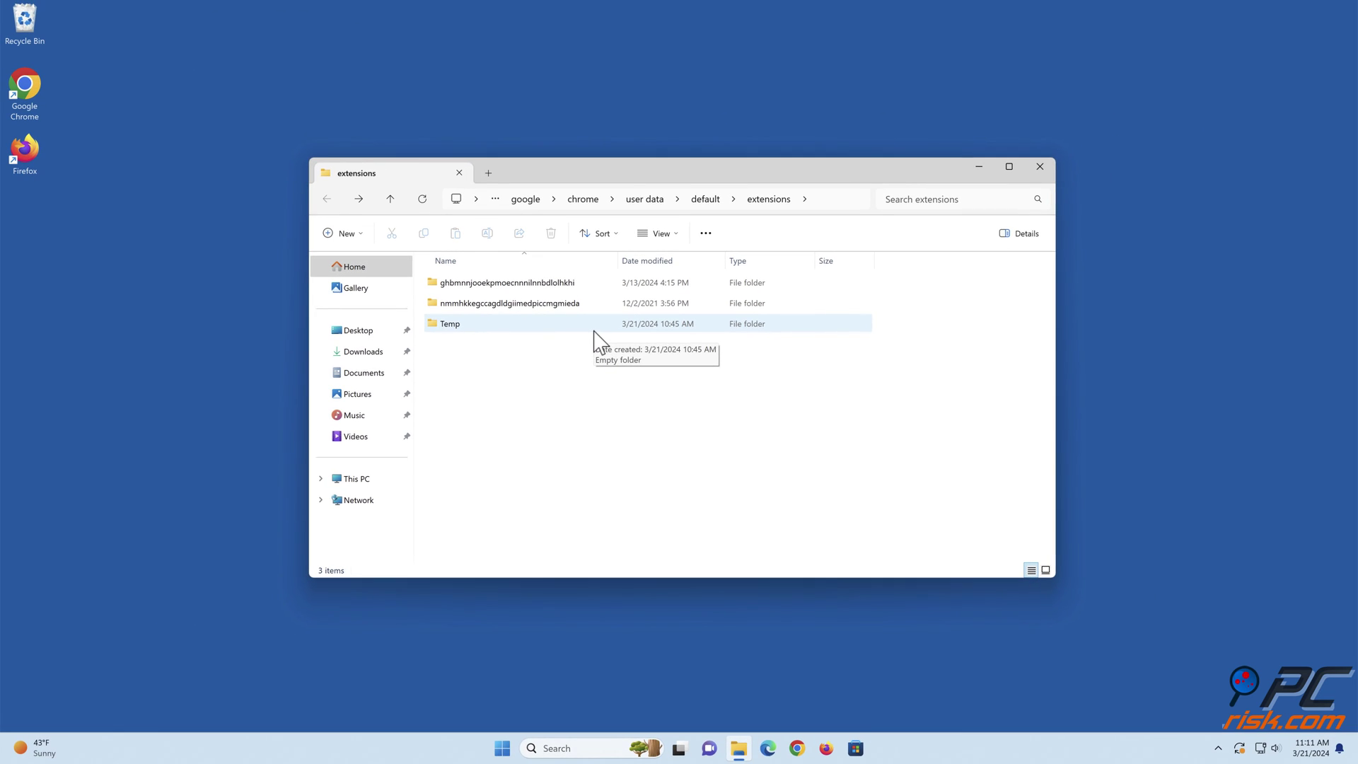
{"action": "left_click", "coordinate": [1040, 167]}
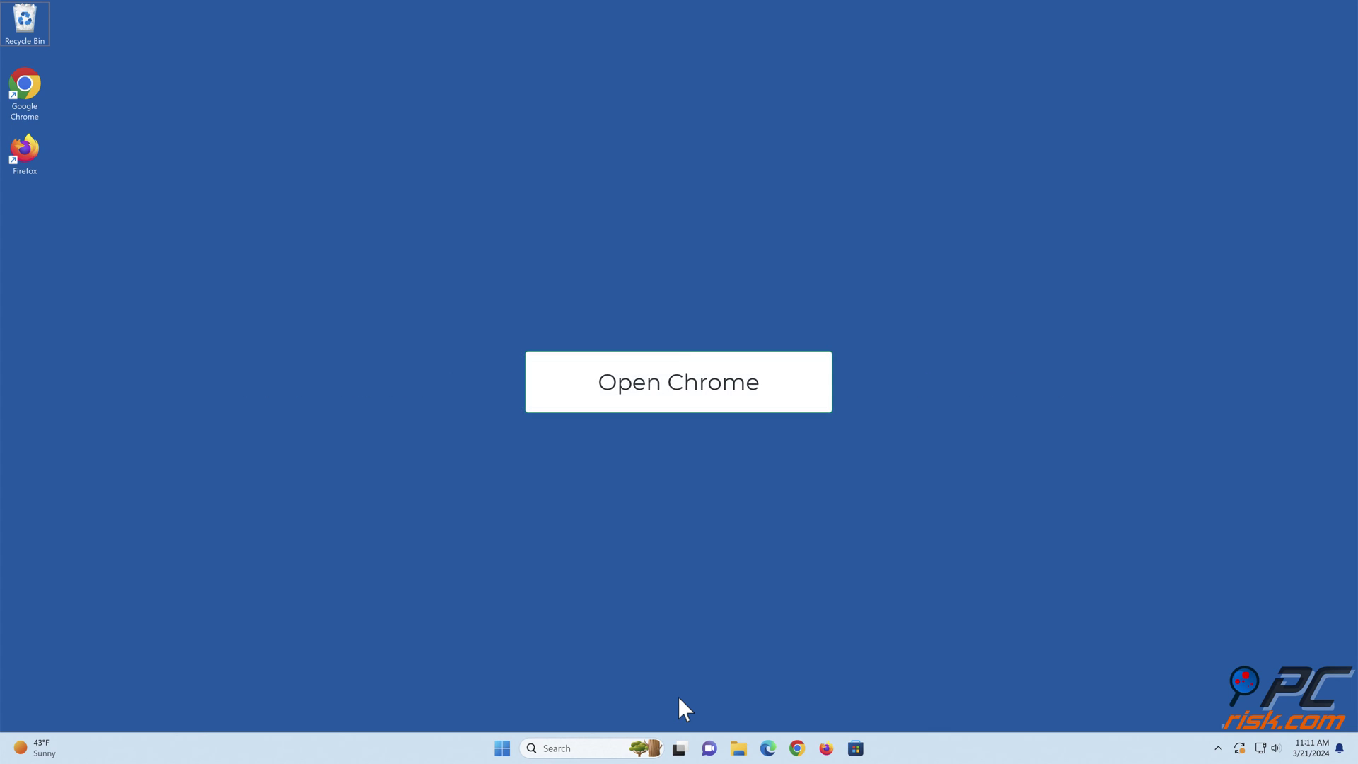
Step: Relaunch Chrome and open chrome://settings from the main menu
{"action": "left_click", "coordinate": [795, 748]}
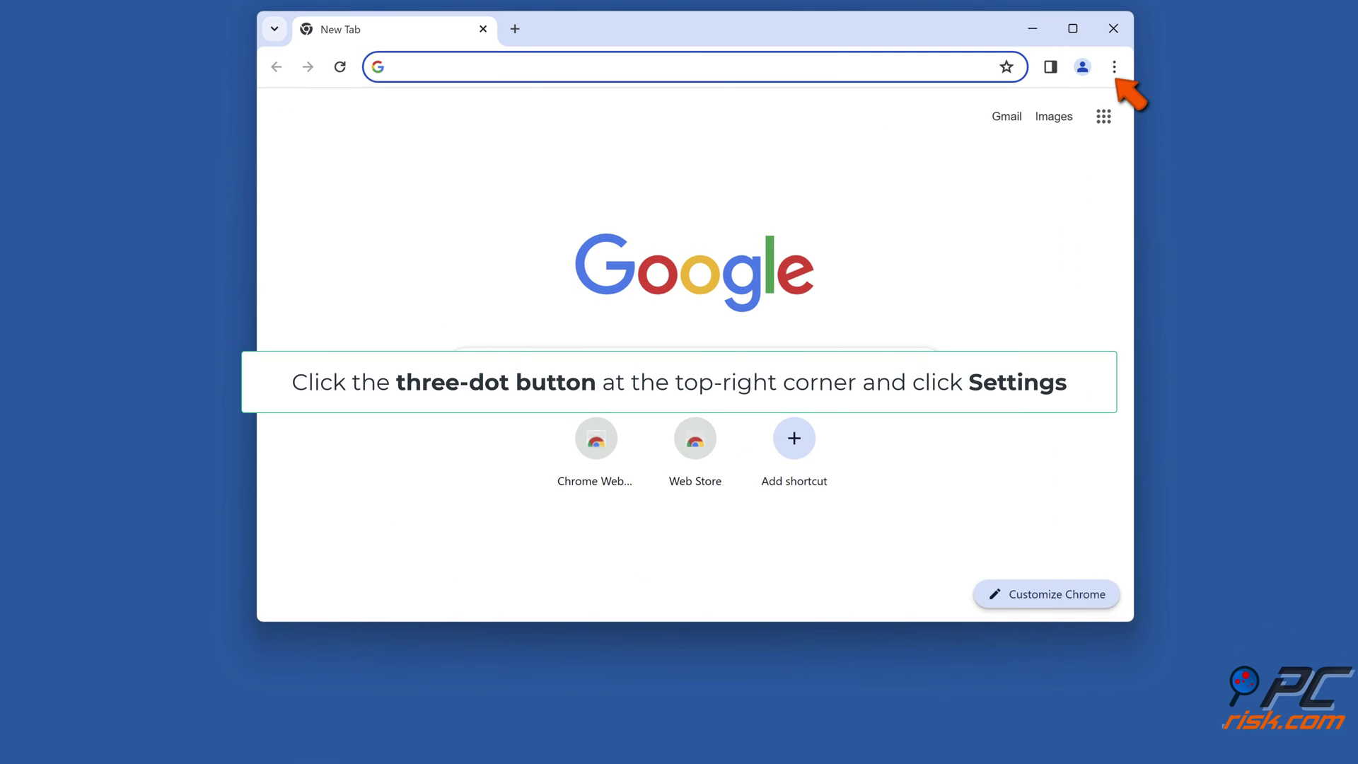
{"action": "left_click", "coordinate": [1109, 77]}
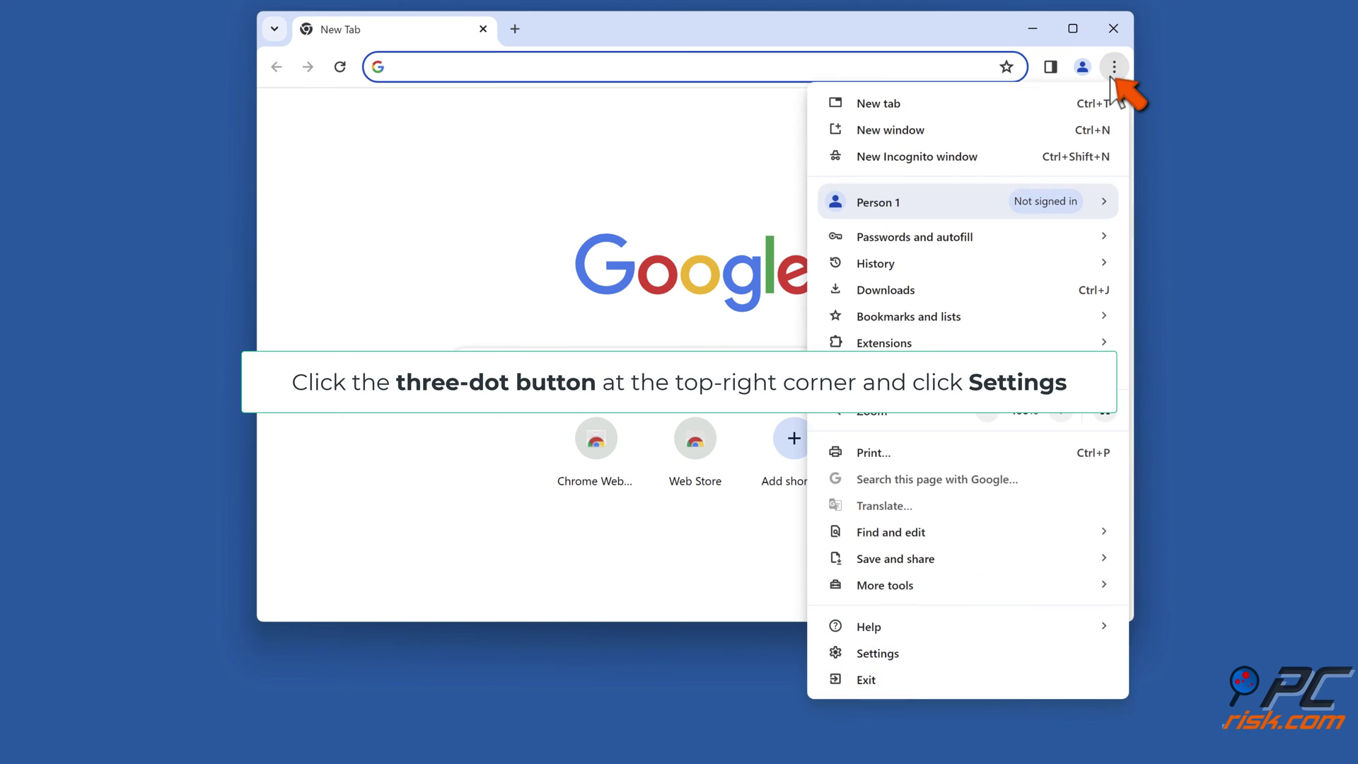
{"action": "left_click", "coordinate": [877, 653]}
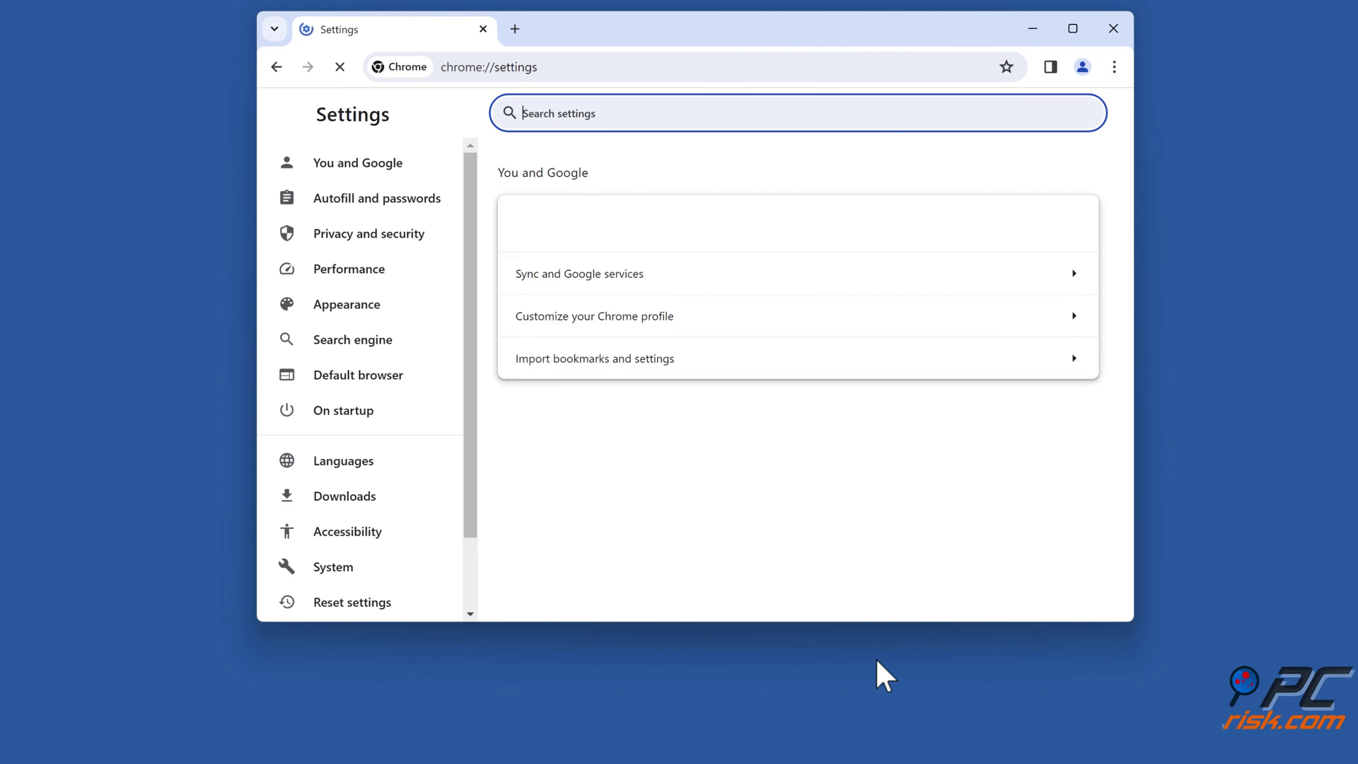
Step: Use Reset settings to restore Chrome's original defaults, confirm, and close the browser
{"action": "scroll", "coordinate": [394, 327], "scroll_direction": "down", "scroll_amount": 2}
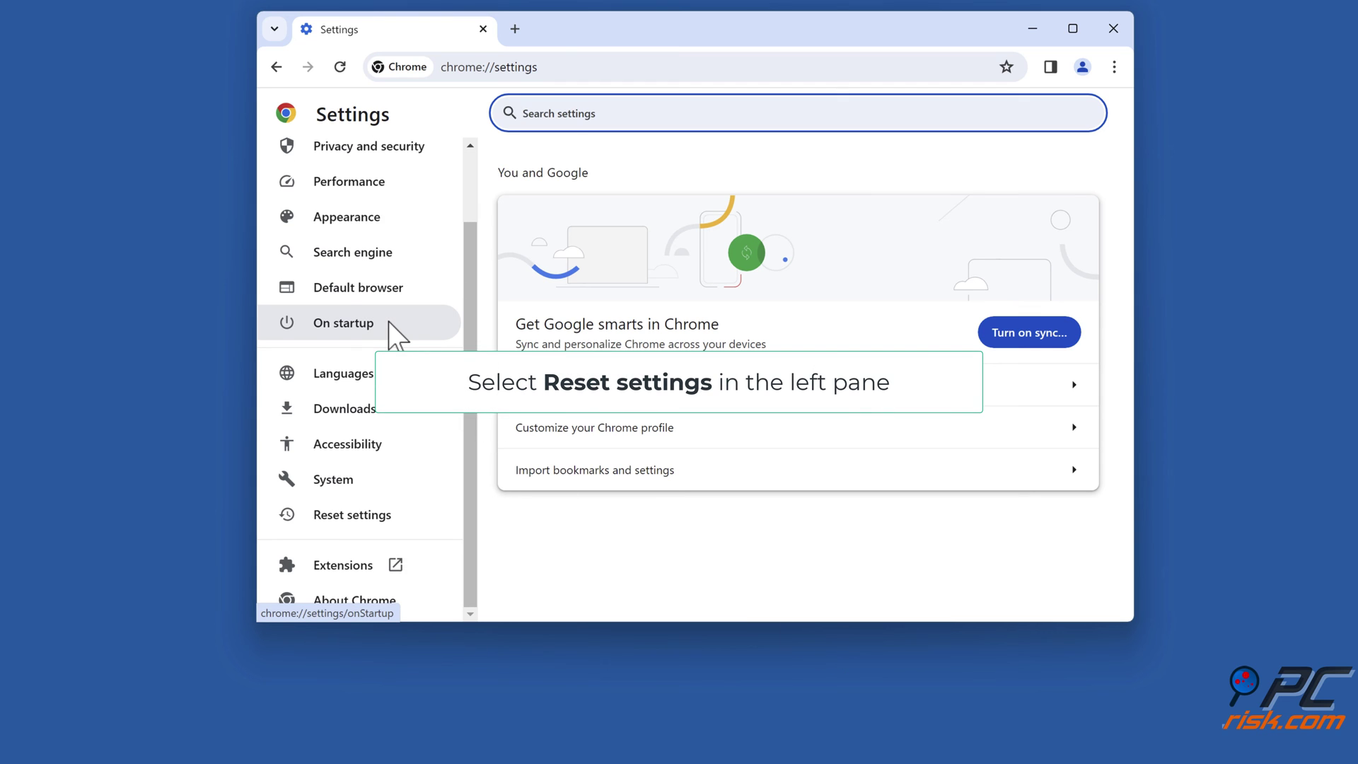
{"action": "left_click", "coordinate": [348, 527]}
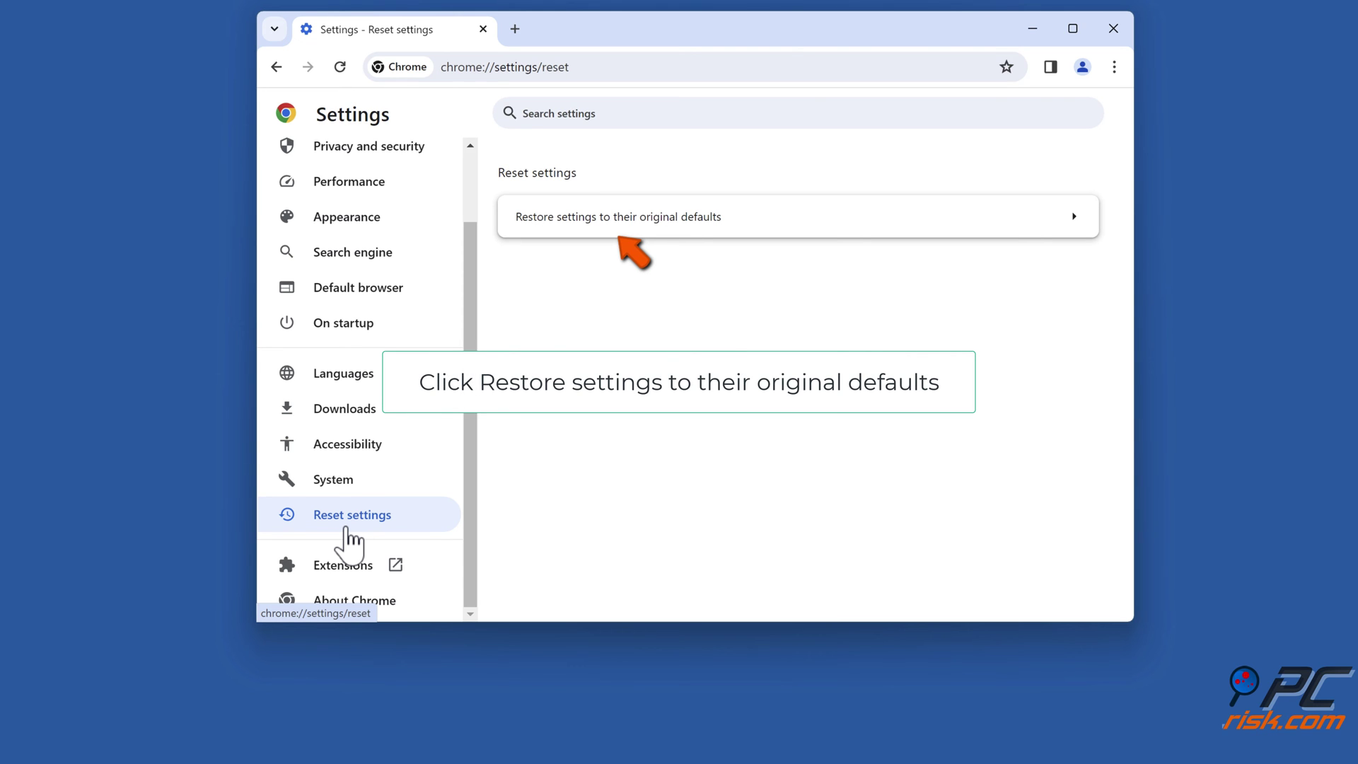
{"action": "left_click", "coordinate": [635, 234]}
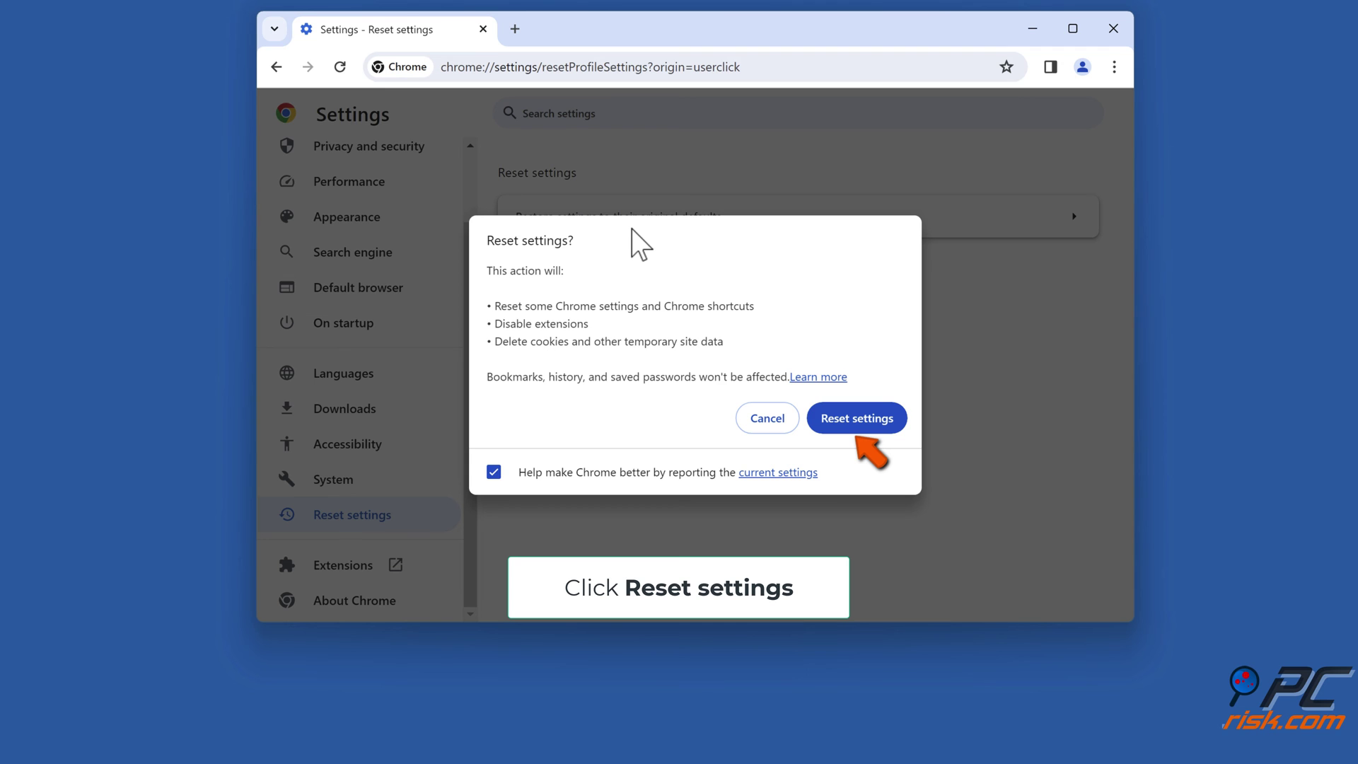
{"action": "left_click", "coordinate": [852, 433]}
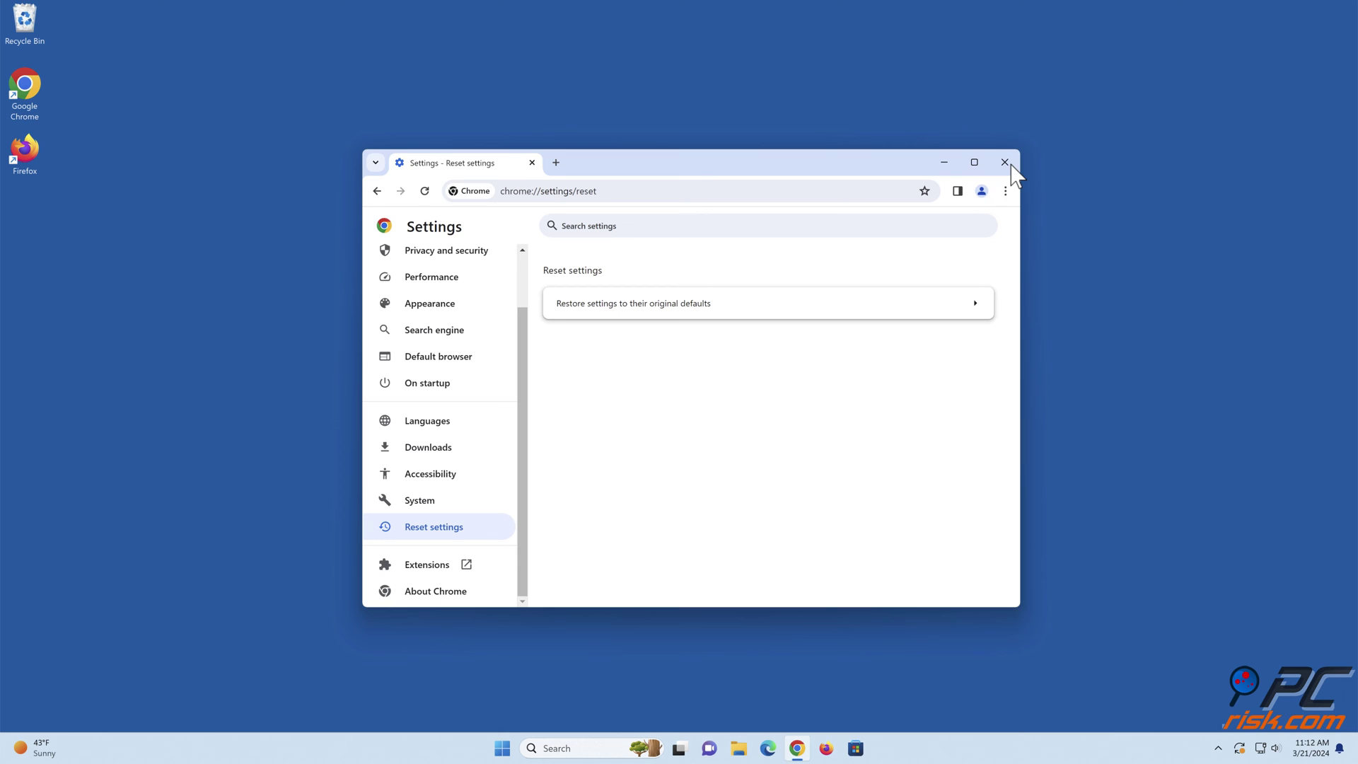
{"action": "left_click", "coordinate": [1009, 165]}
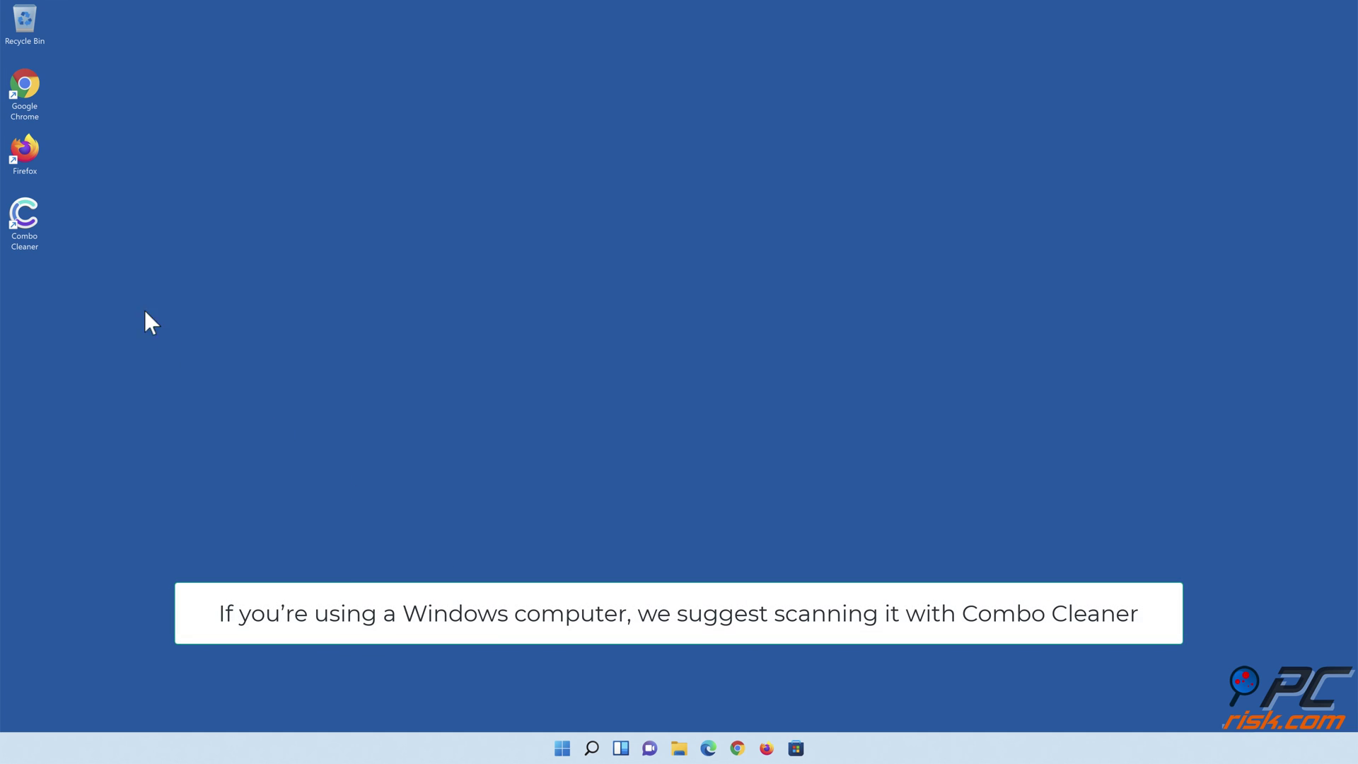
Step: Launch Combo Cleaner, run a quick scan, and quarantine the 323 detected items
{"action": "double_click", "coordinate": [28, 233]}
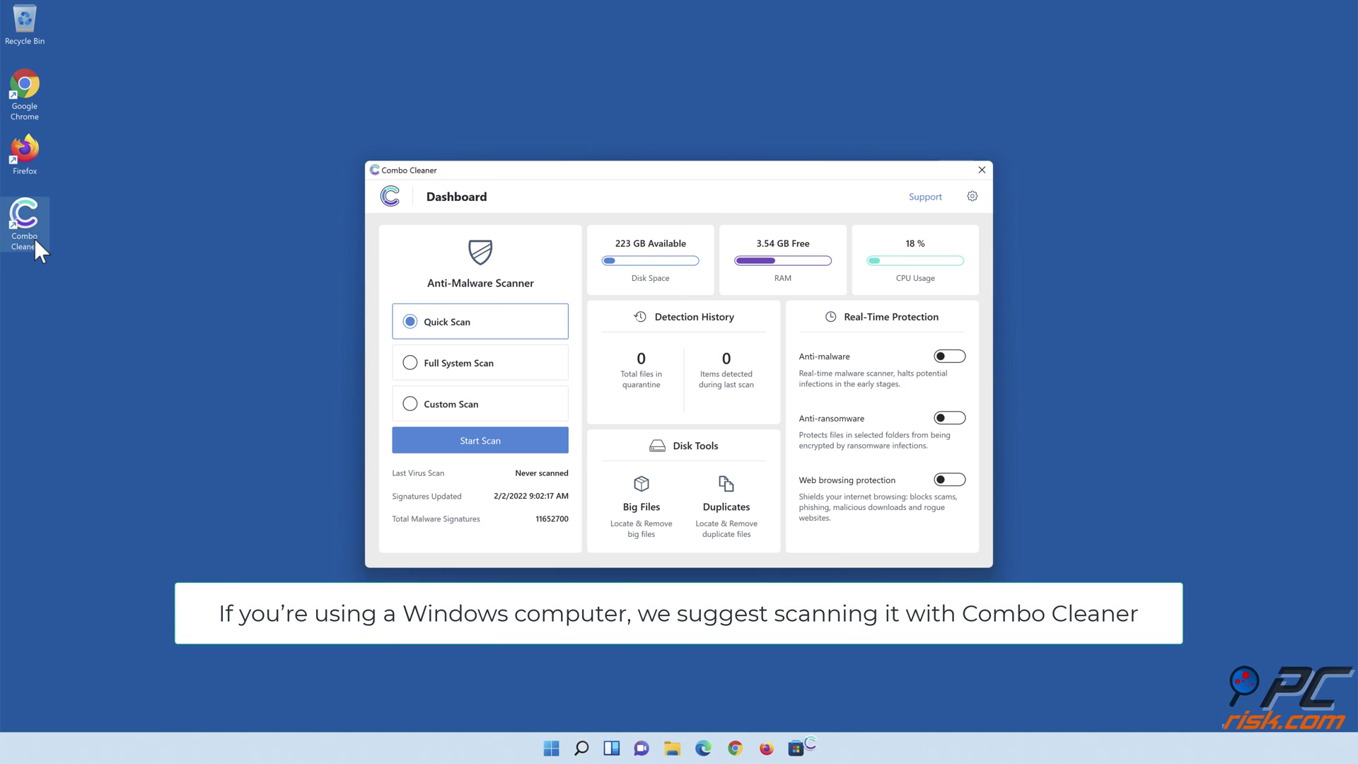
{"action": "left_click", "coordinate": [481, 450]}
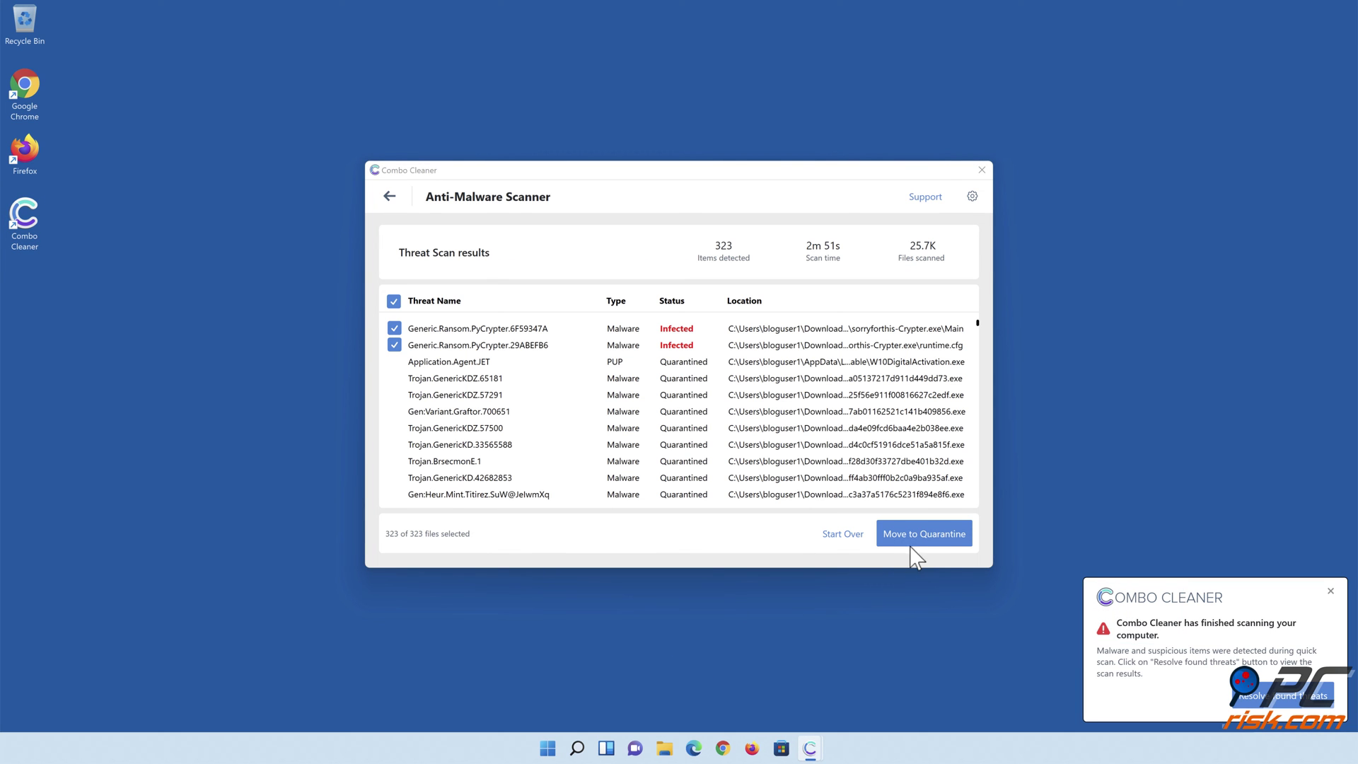
{"action": "left_click", "coordinate": [919, 541]}
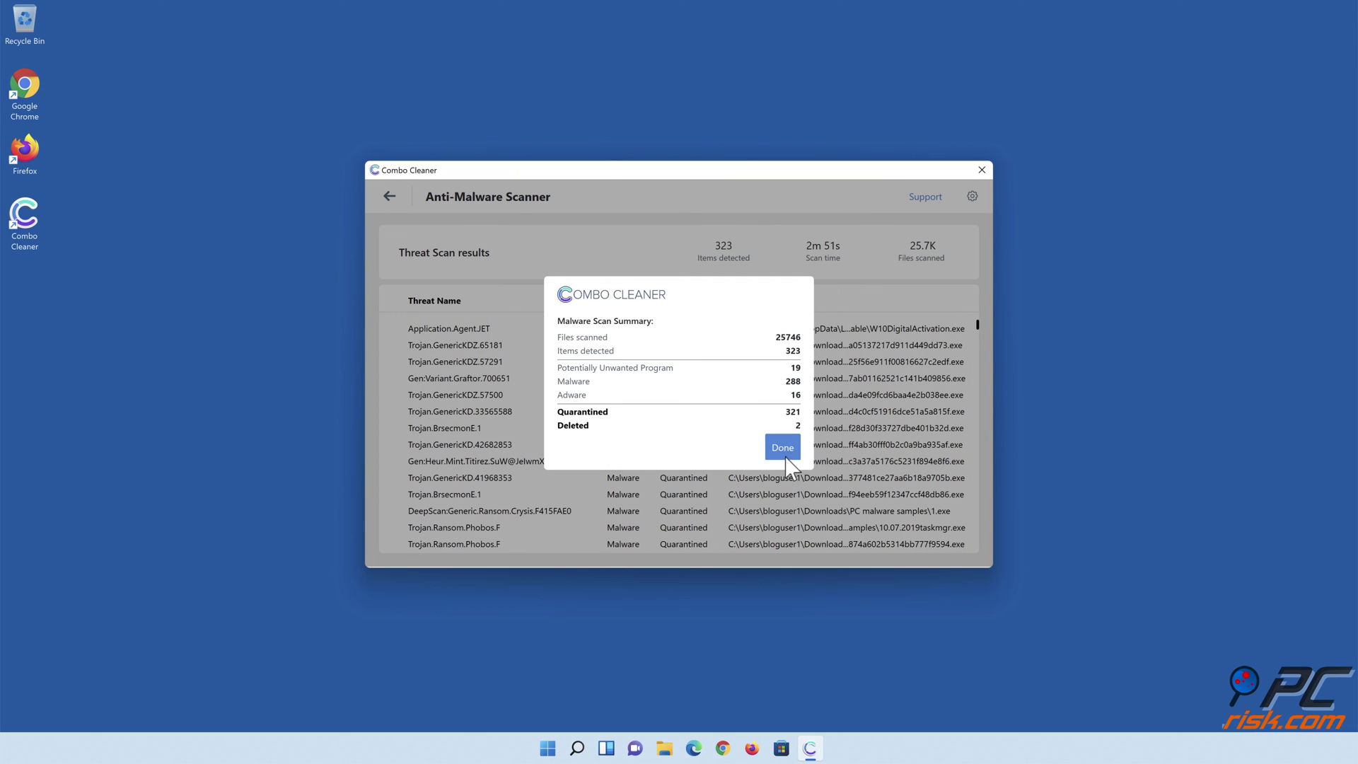
{"action": "left_click", "coordinate": [780, 454]}
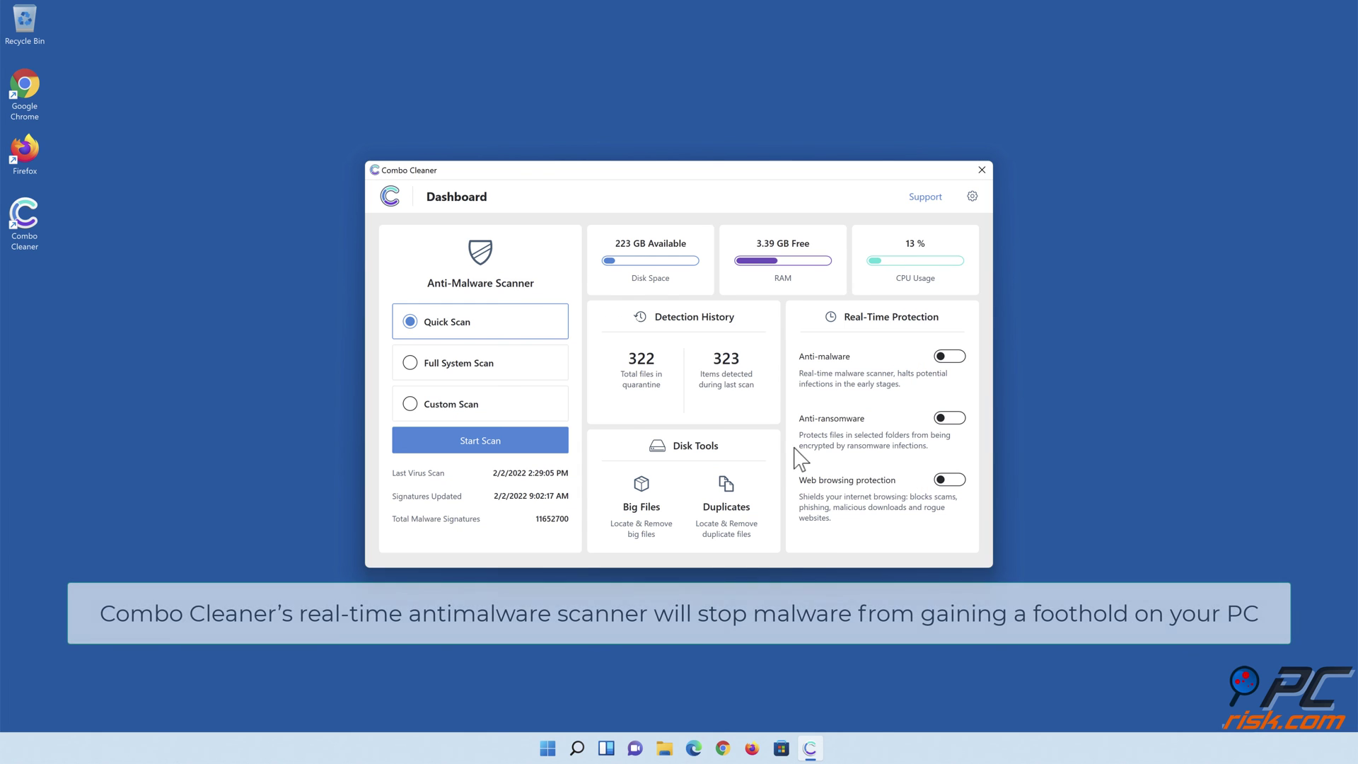
Step: Enable Anti-malware, Anti-ransomware protecting Libraries > Documents, and Web browsing protection
{"action": "left_click", "coordinate": [950, 357]}
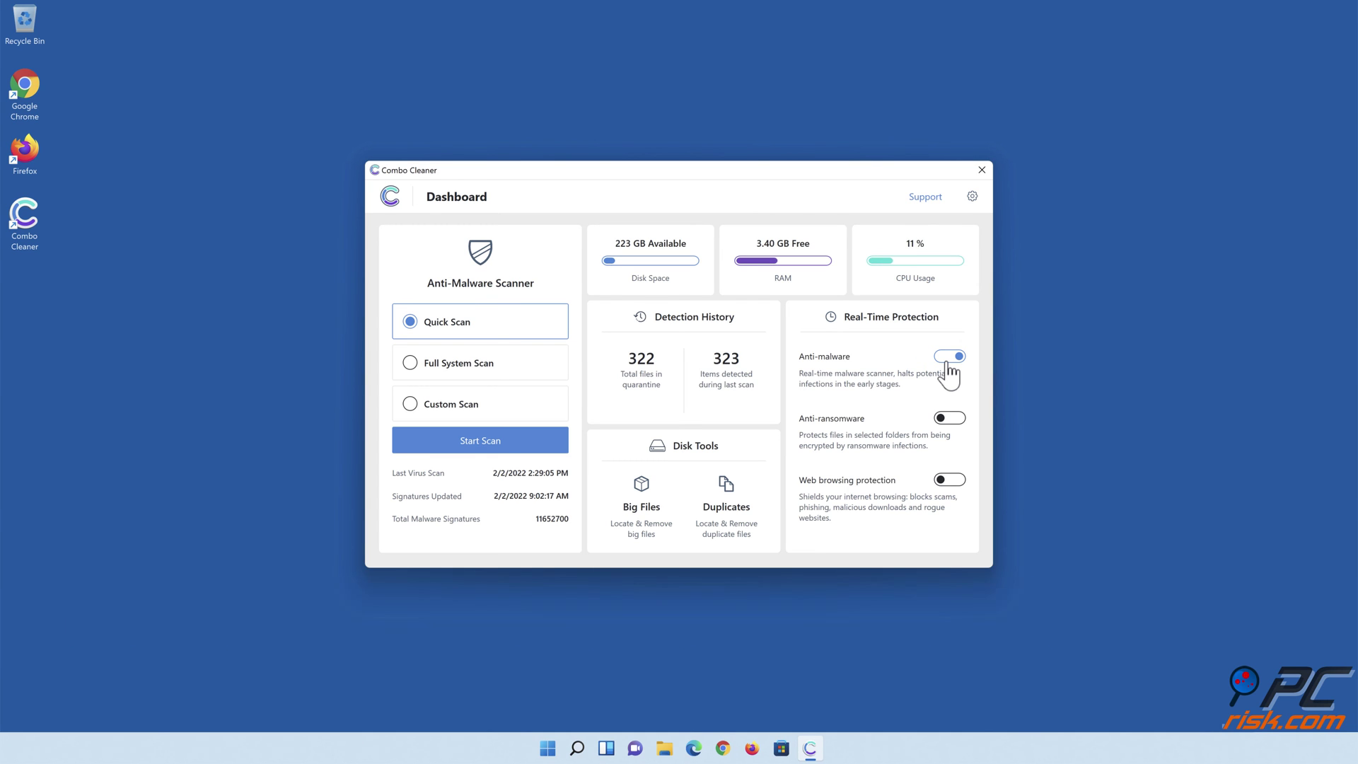
{"action": "left_click", "coordinate": [949, 419]}
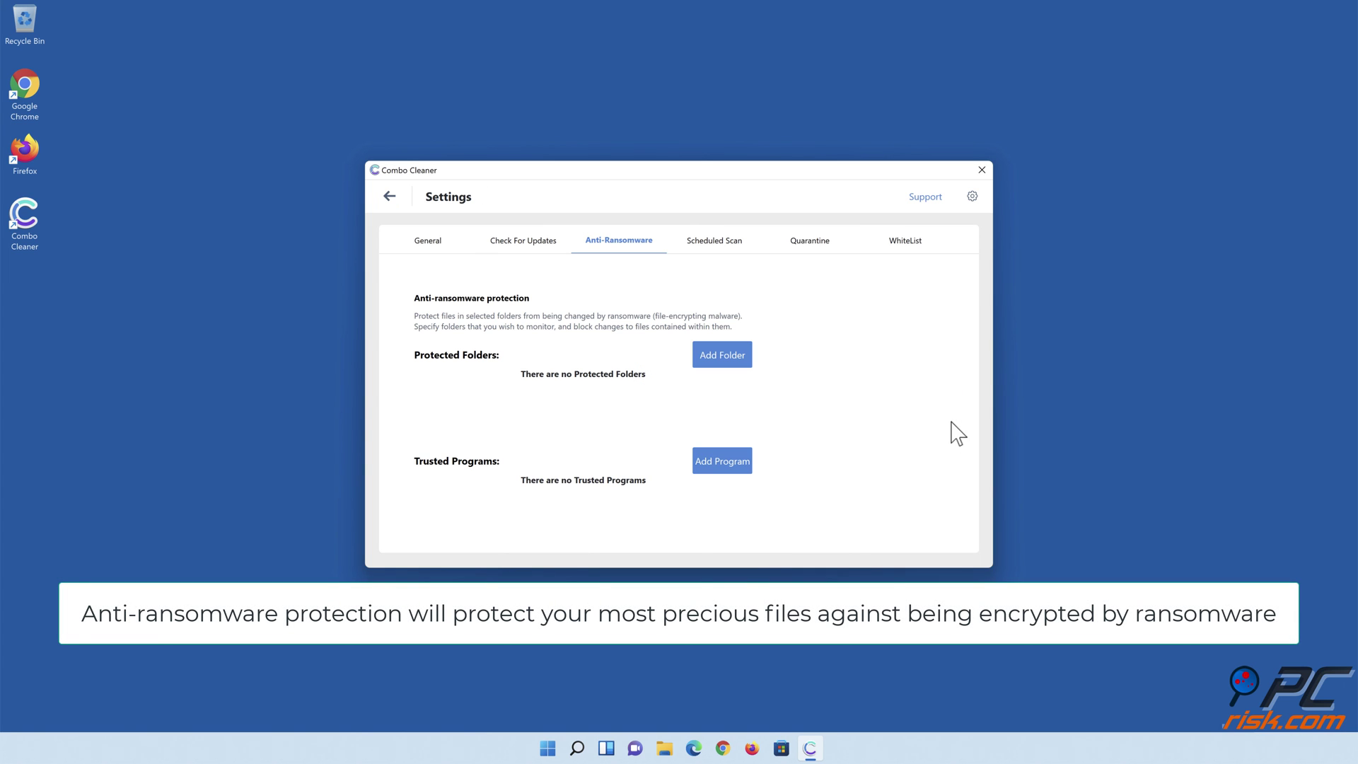
{"action": "left_click", "coordinate": [724, 362]}
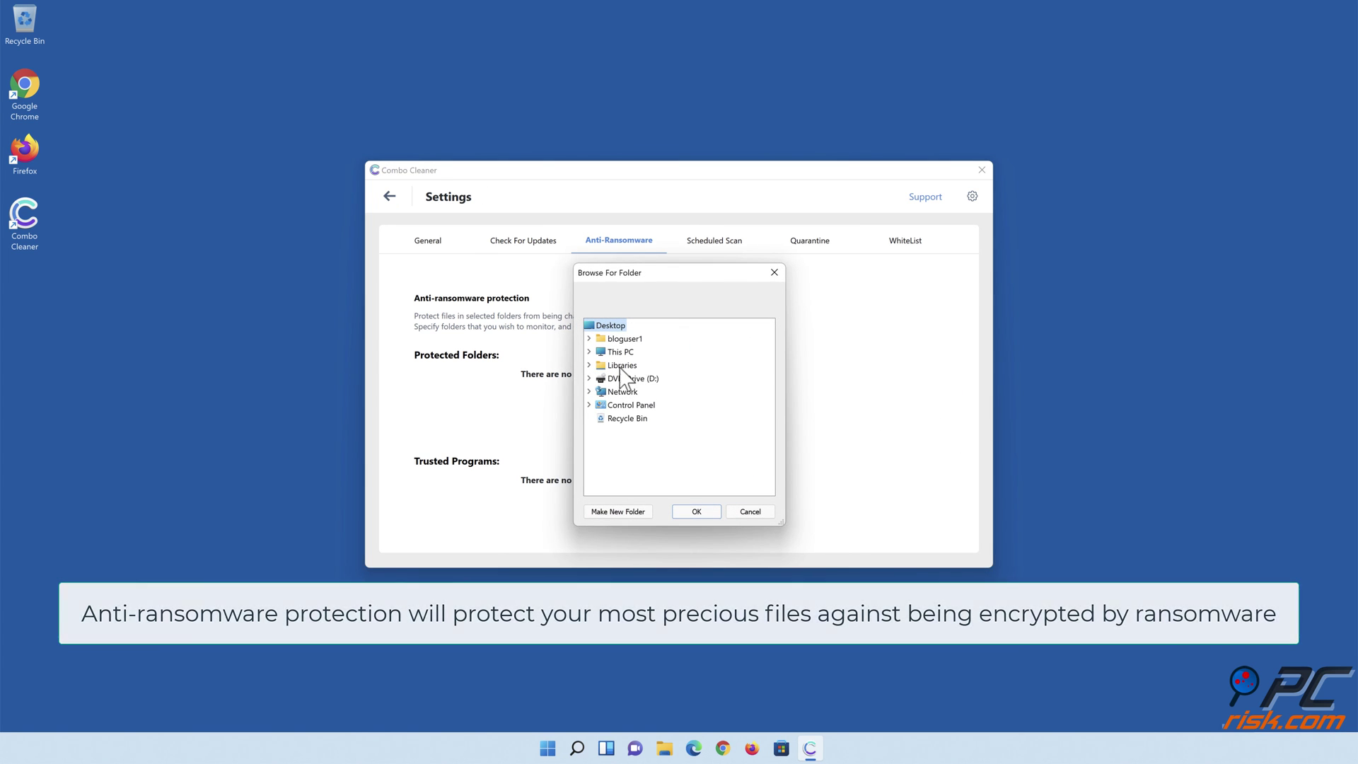
{"action": "left_click", "coordinate": [589, 365]}
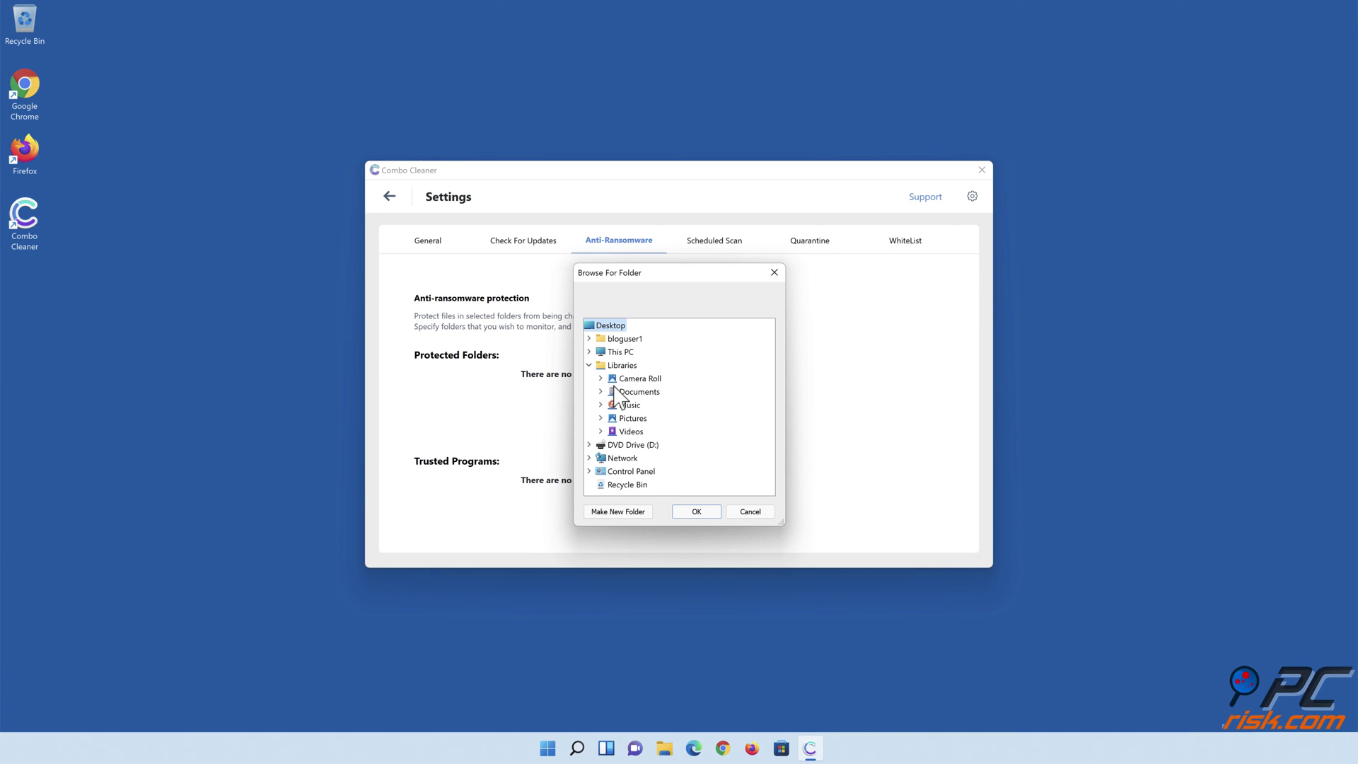
{"action": "left_click", "coordinate": [600, 391]}
{"action": "left_click", "coordinate": [647, 406]}
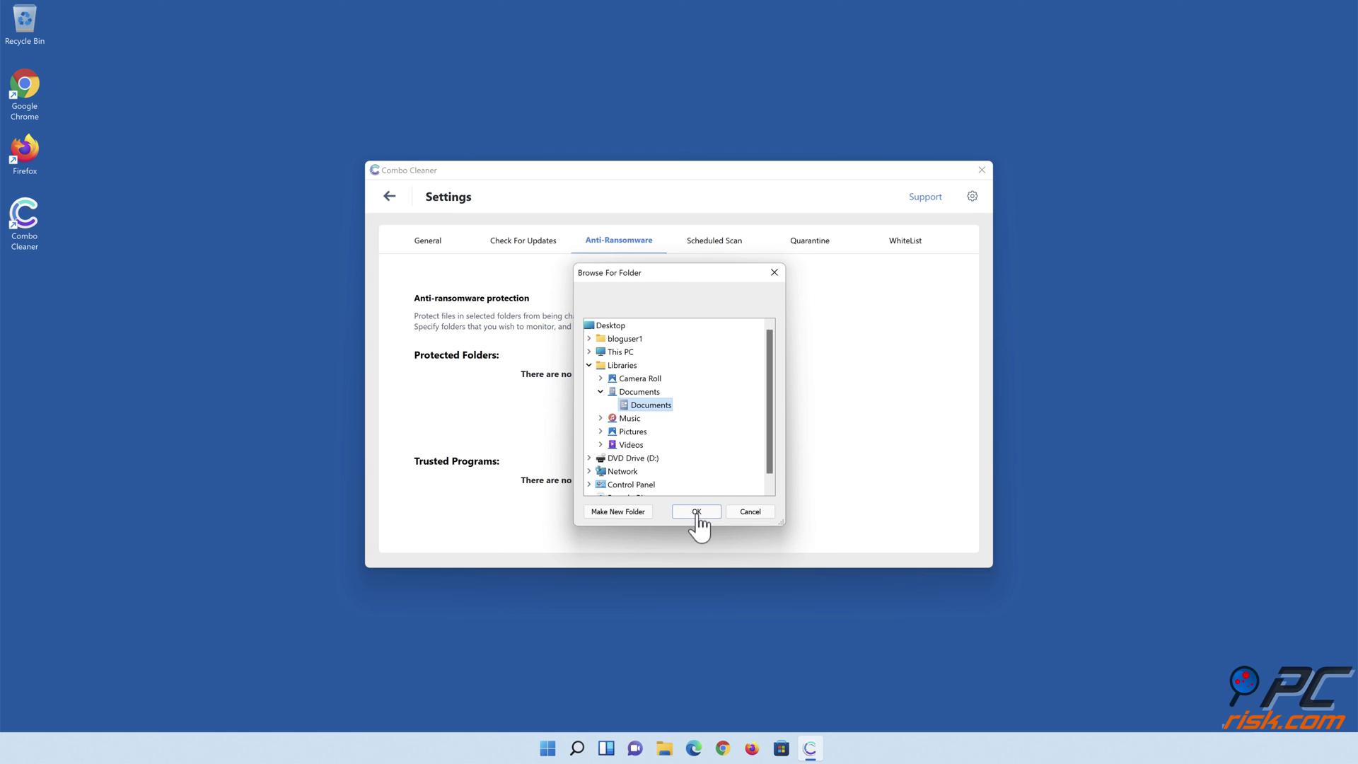
{"action": "left_click", "coordinate": [696, 512]}
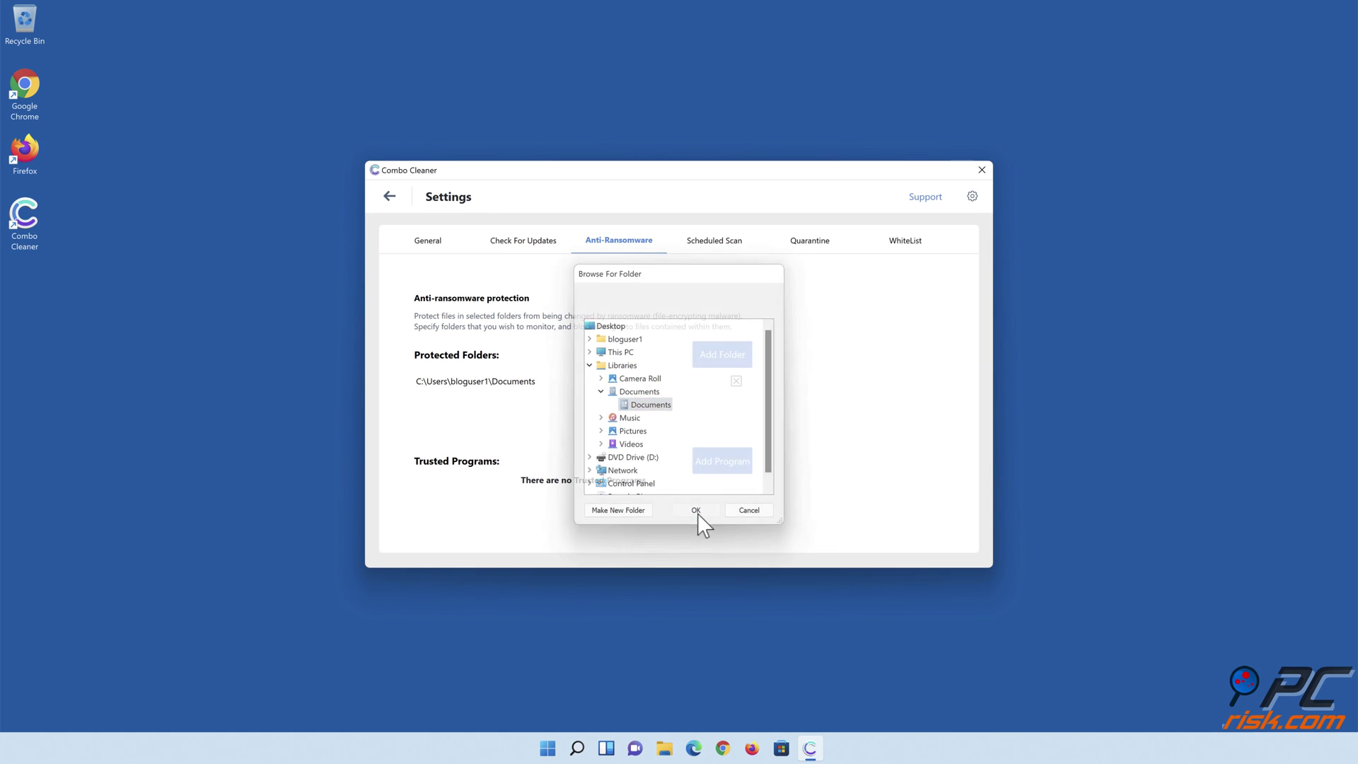
{"action": "left_click", "coordinate": [390, 201]}
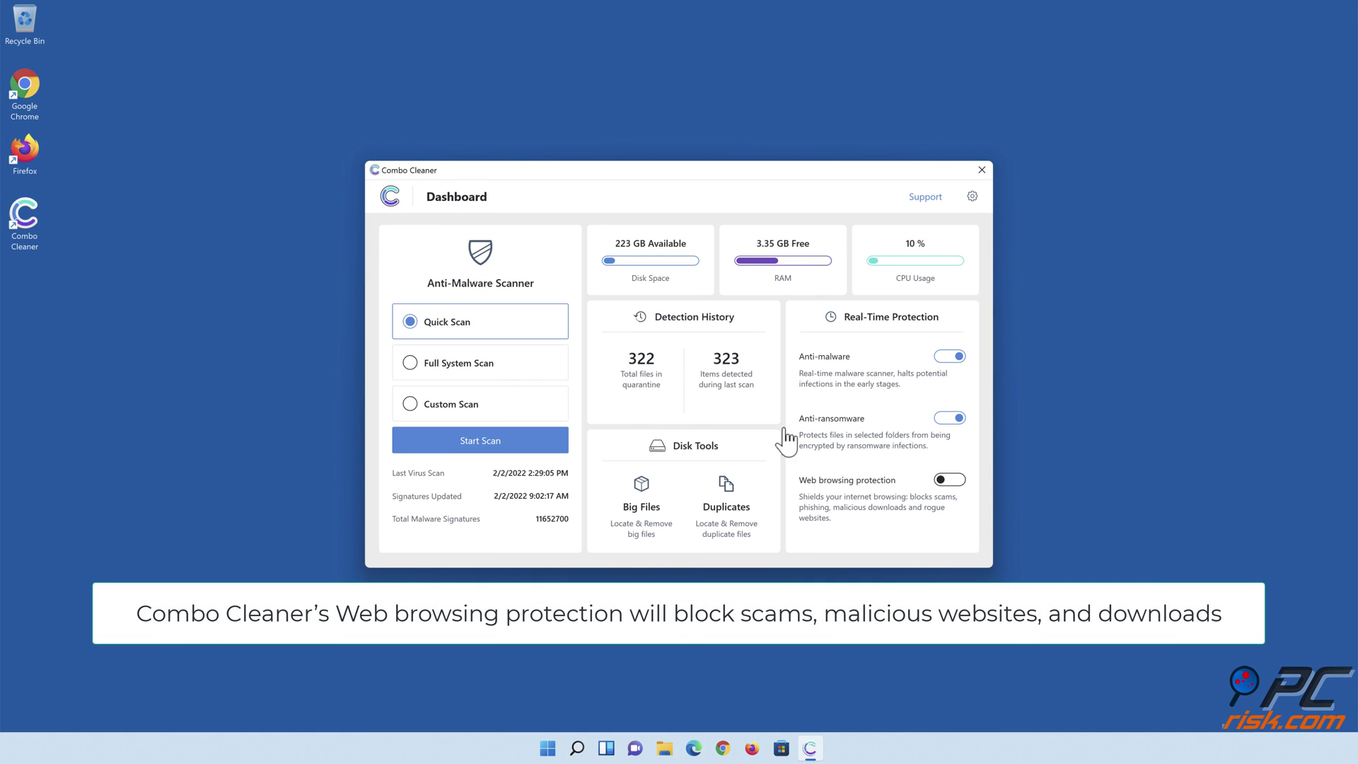
{"action": "left_click", "coordinate": [949, 480]}
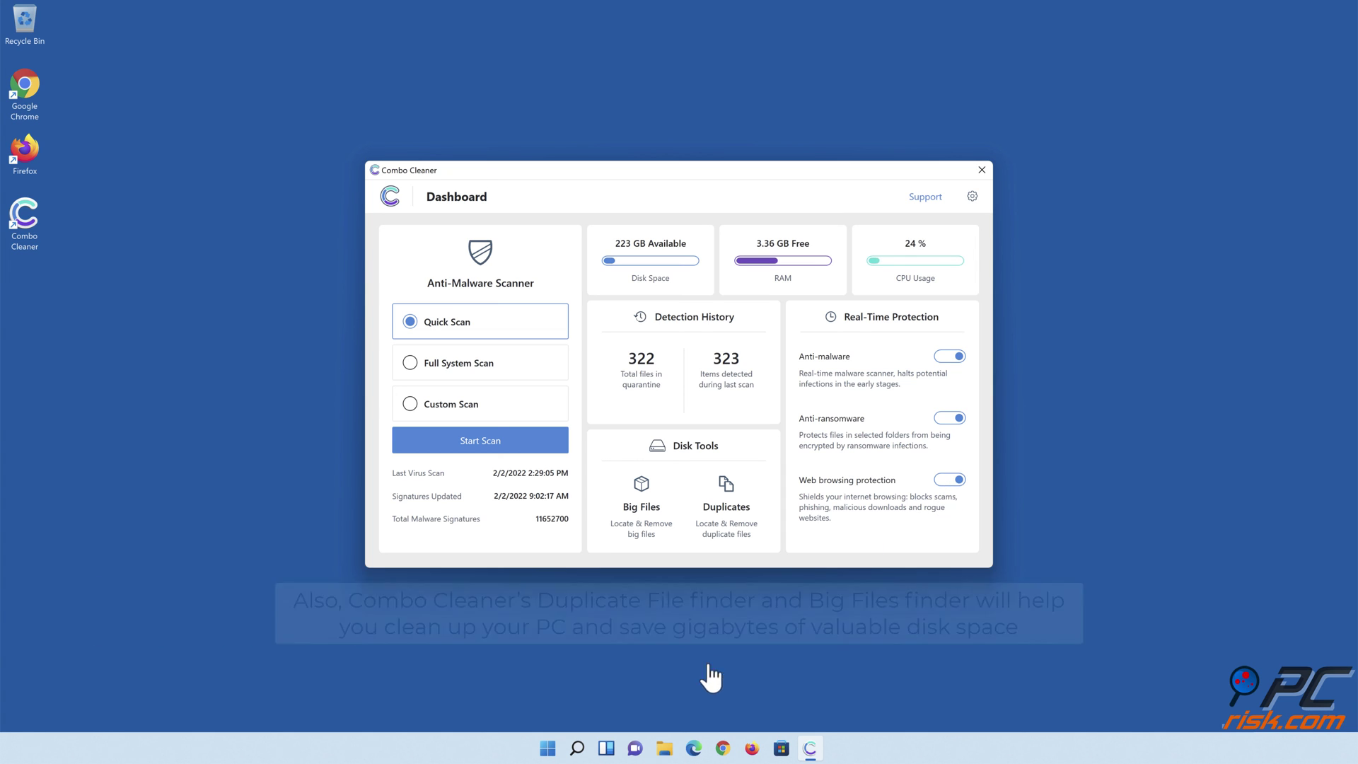